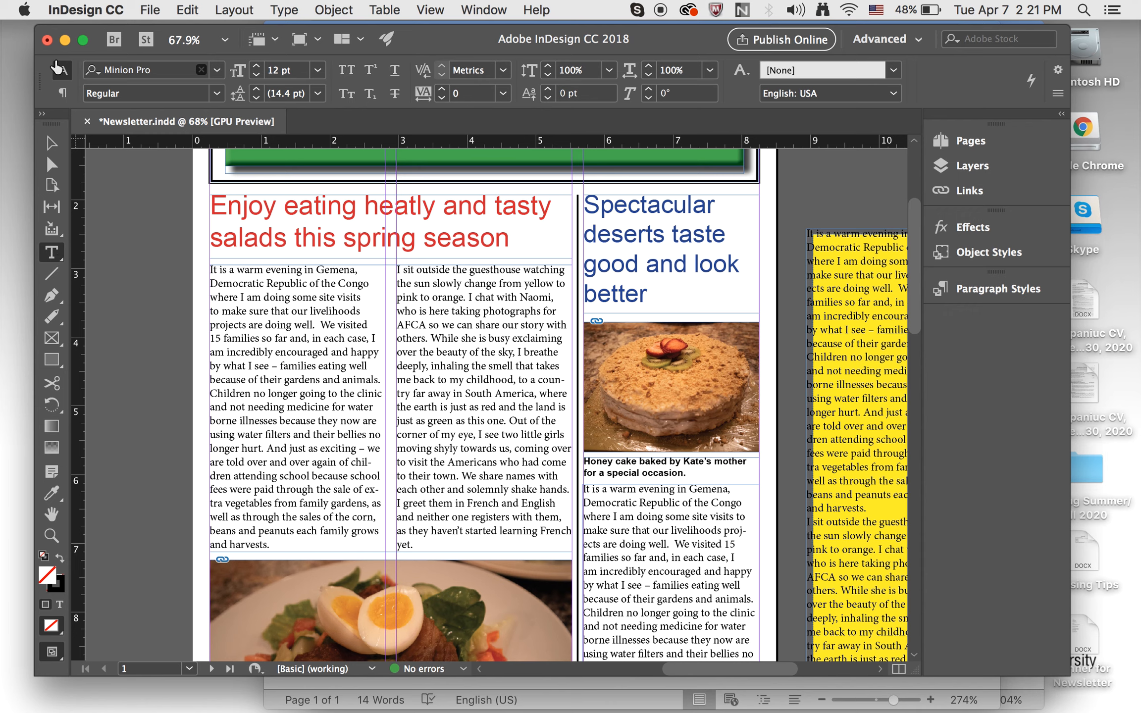
Set the font of the entire two-column salad article body text to Times
{"action": "left_click", "coordinate": [60, 94]}
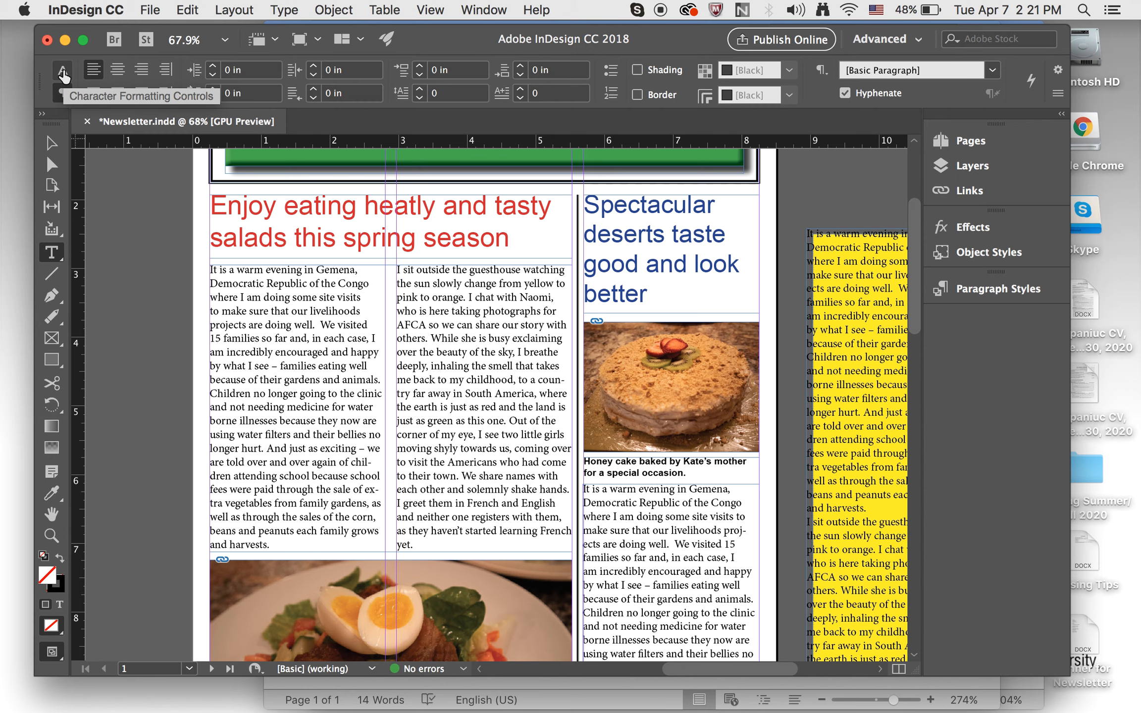
{"action": "left_click", "coordinate": [62, 72]}
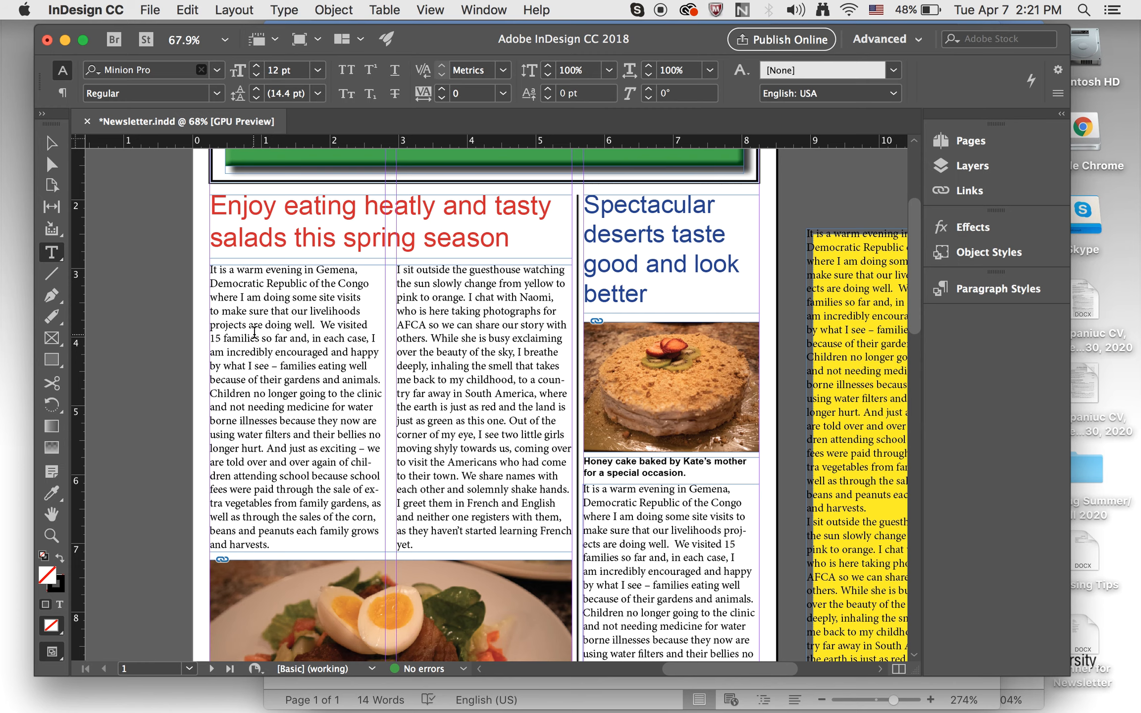
{"action": "key", "text": "super+a"}
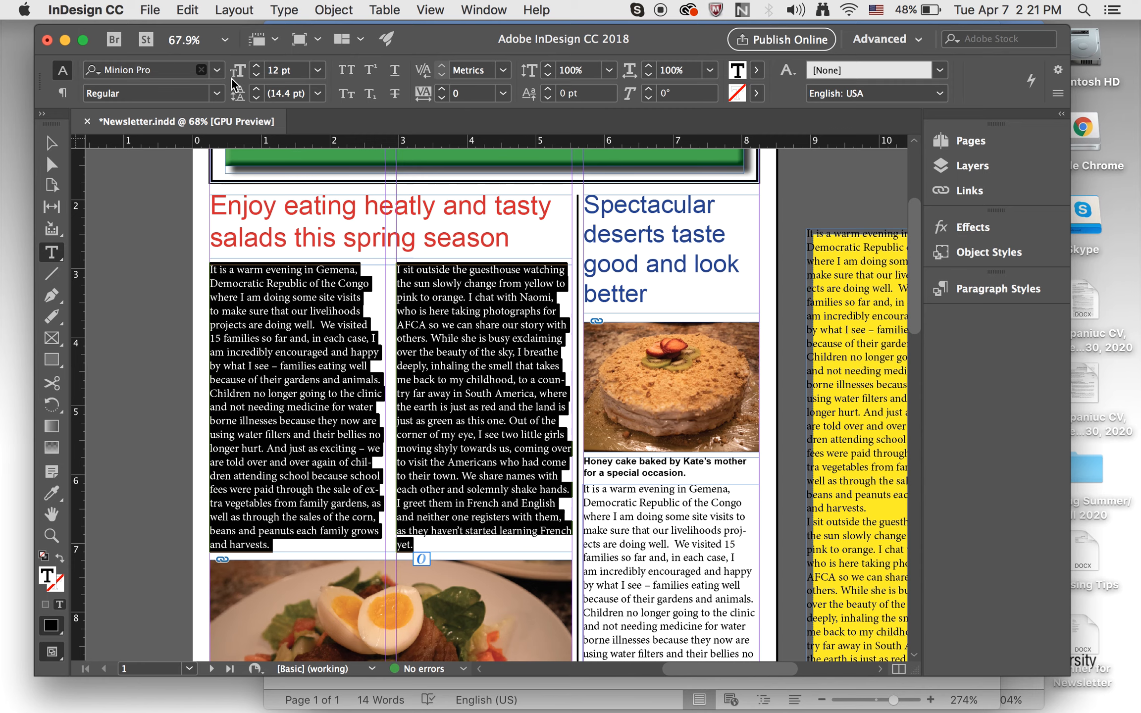
{"action": "left_click", "coordinate": [218, 69]}
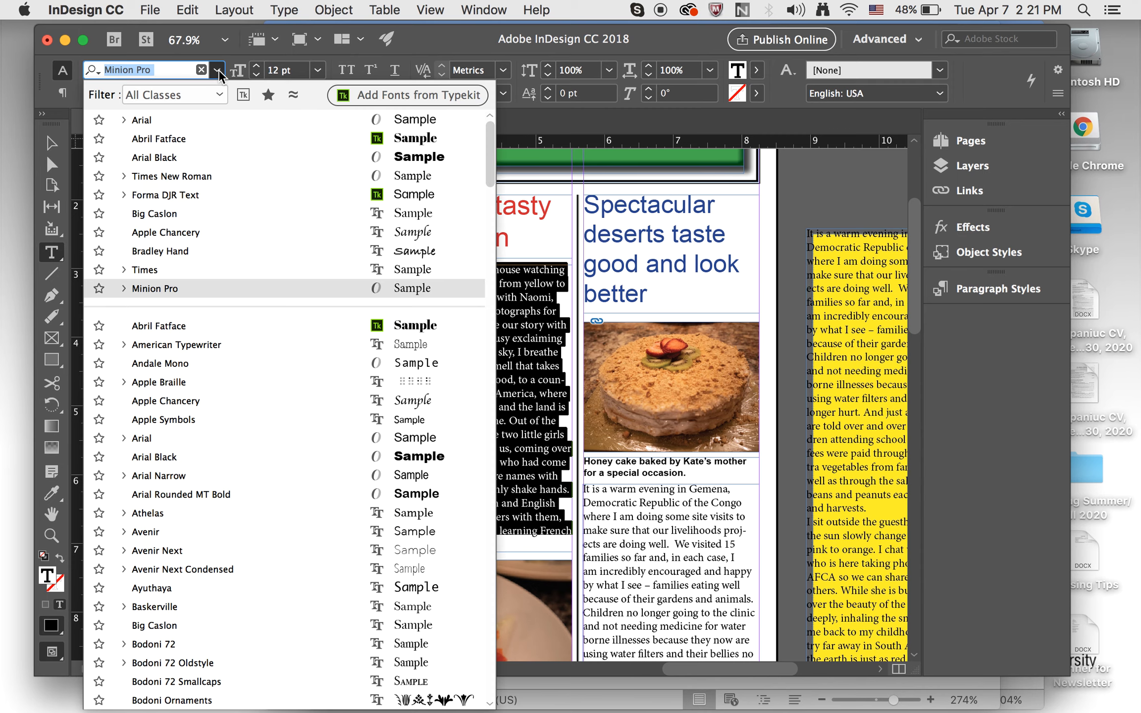
{"action": "left_click", "coordinate": [197, 268]}
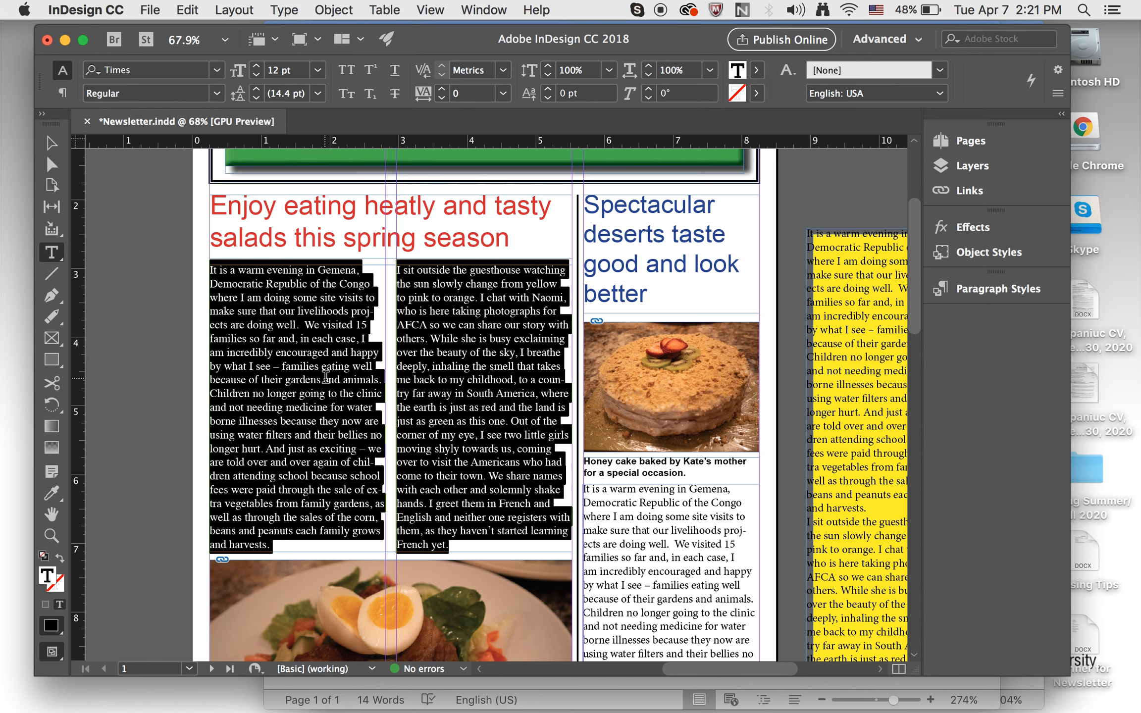
Try font sizes of 11 pt and 18 pt on the salad article's body text and return it to 12 pt
{"action": "left_click", "coordinate": [319, 70]}
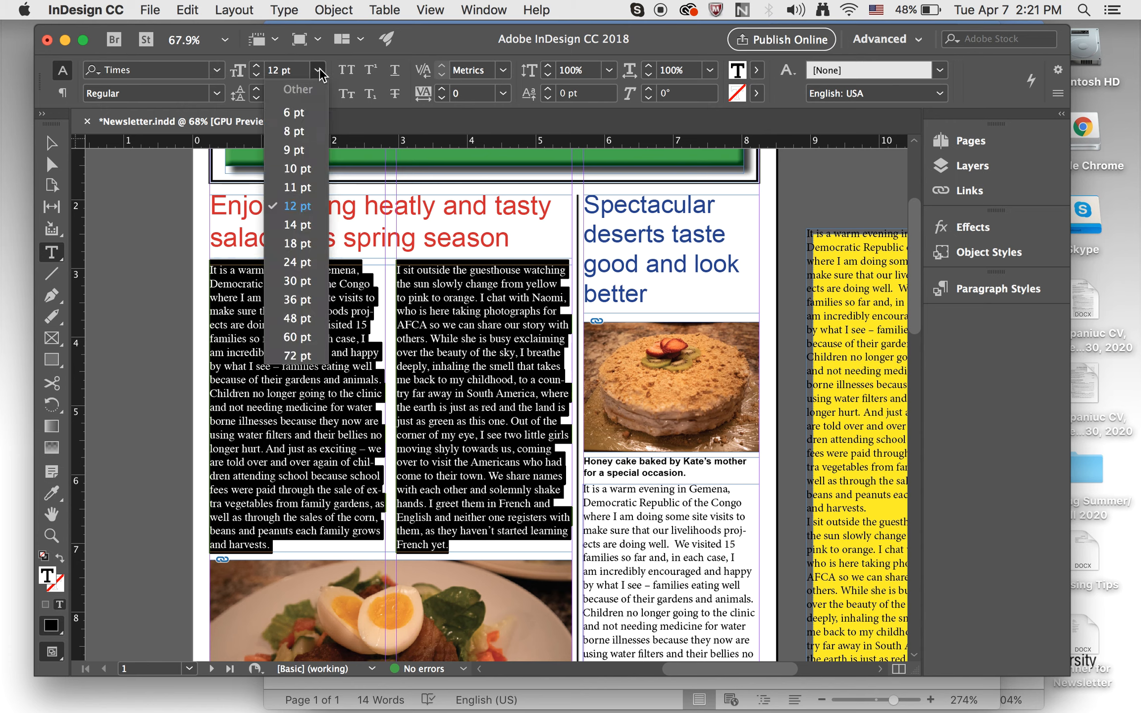
{"action": "left_click", "coordinate": [297, 187]}
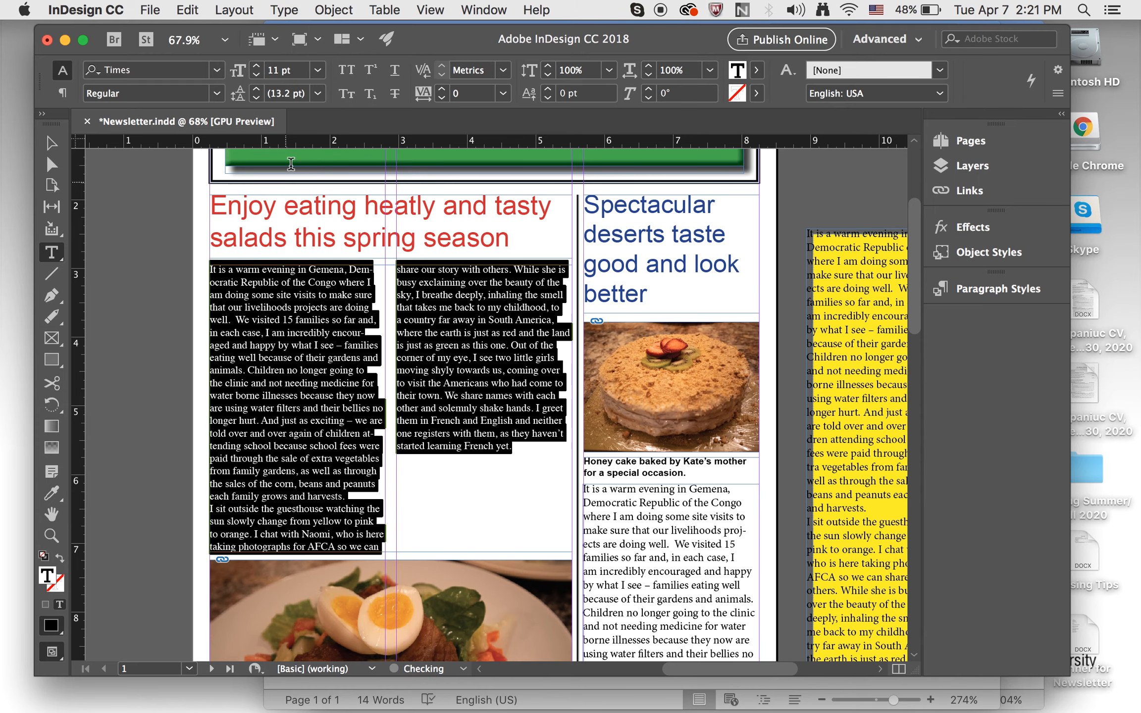
{"action": "left_click", "coordinate": [319, 74]}
{"action": "left_click", "coordinate": [308, 245]}
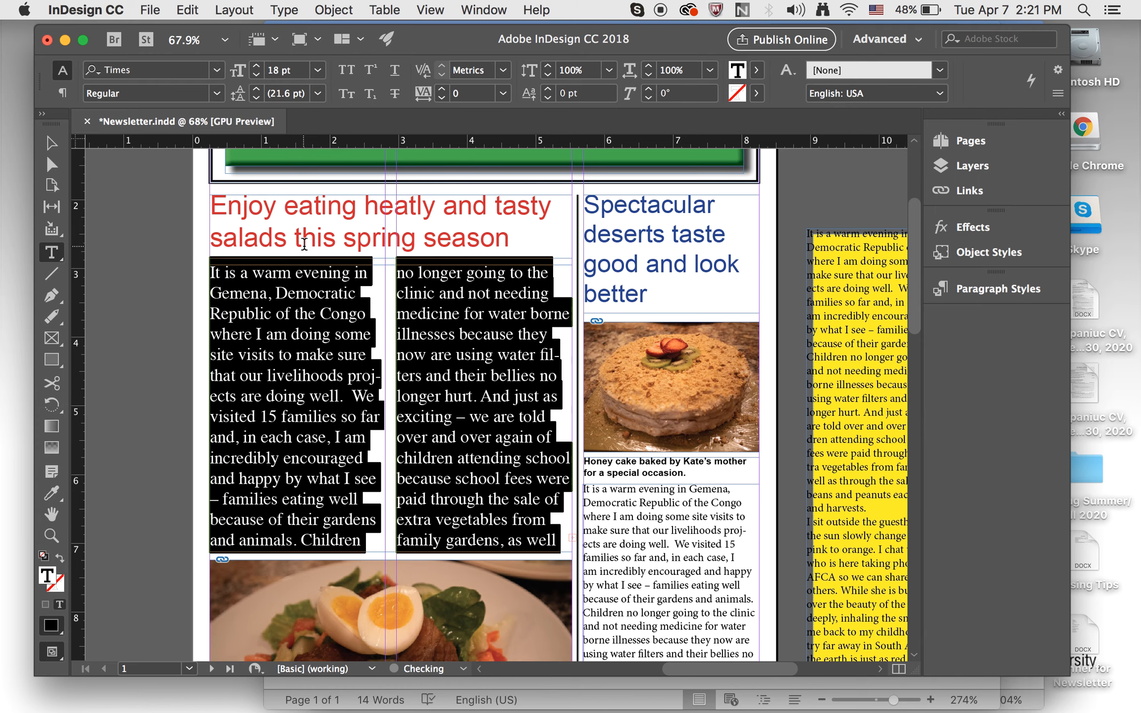
{"action": "left_click", "coordinate": [318, 74]}
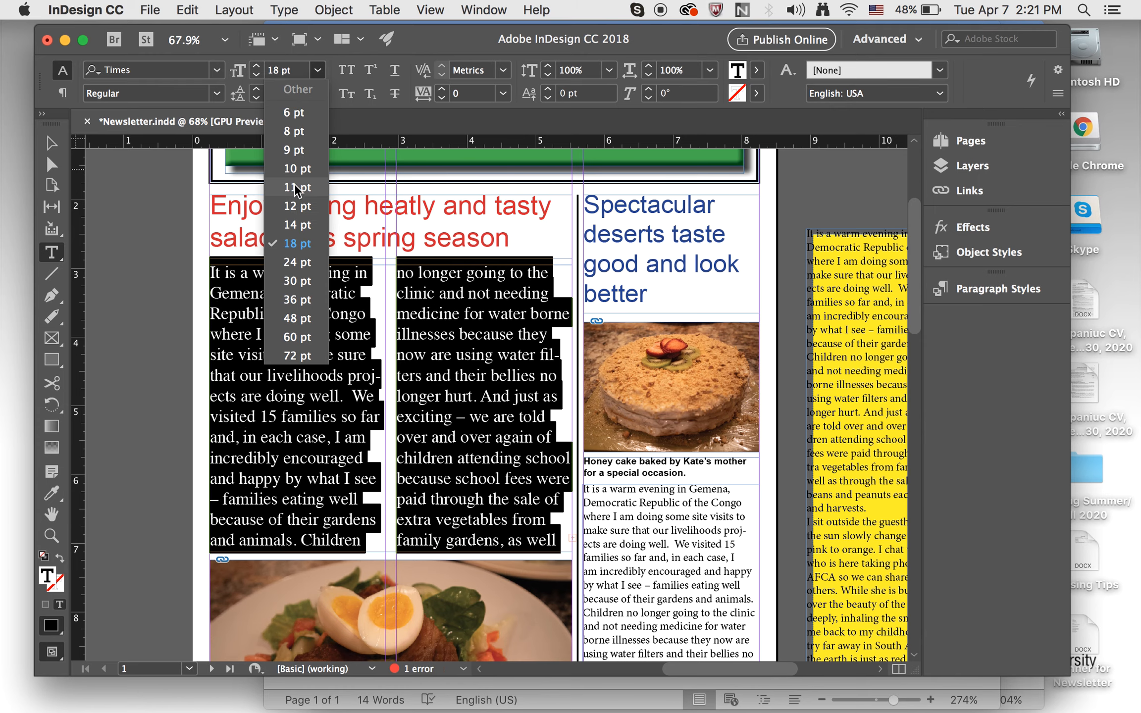
{"action": "left_click", "coordinate": [293, 207]}
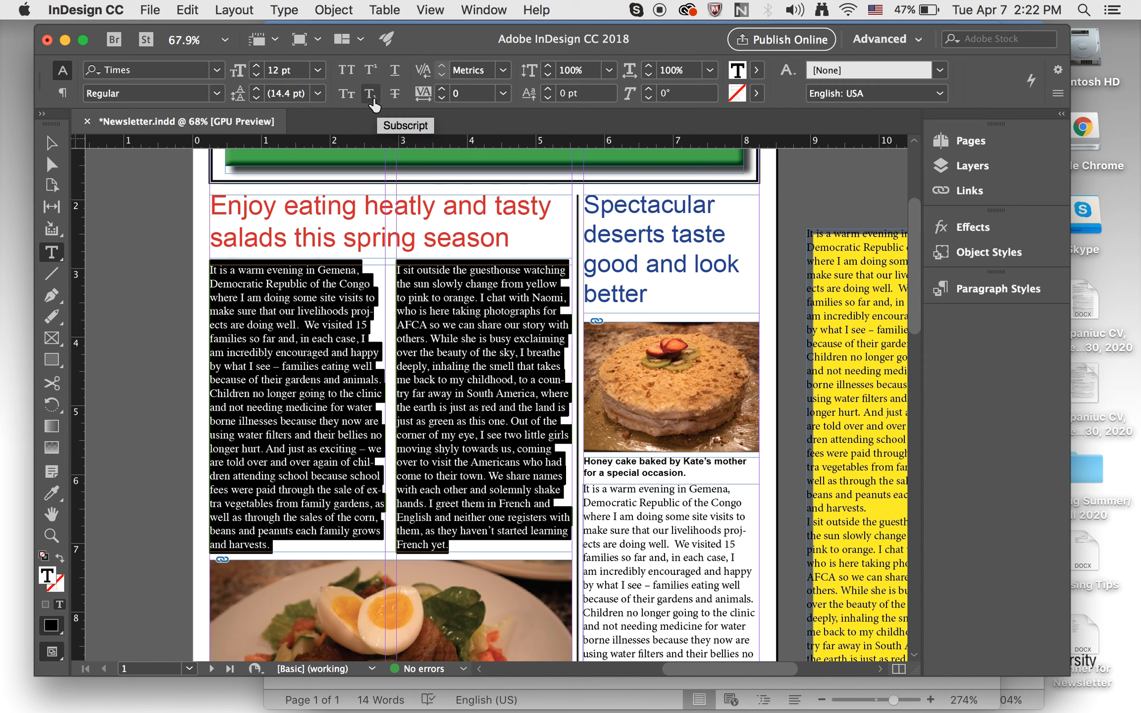
Apply All Caps to the salad article's body text and inspect the result up close
{"action": "left_click", "coordinate": [347, 72]}
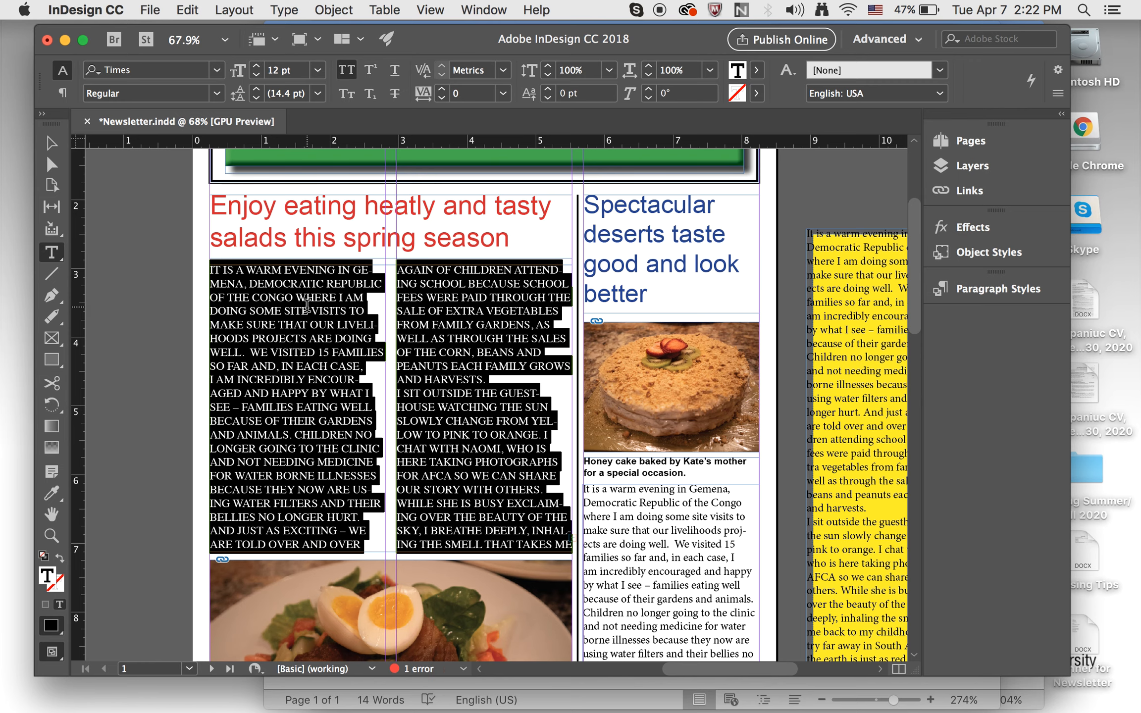
{"action": "left_click", "coordinate": [307, 305]}
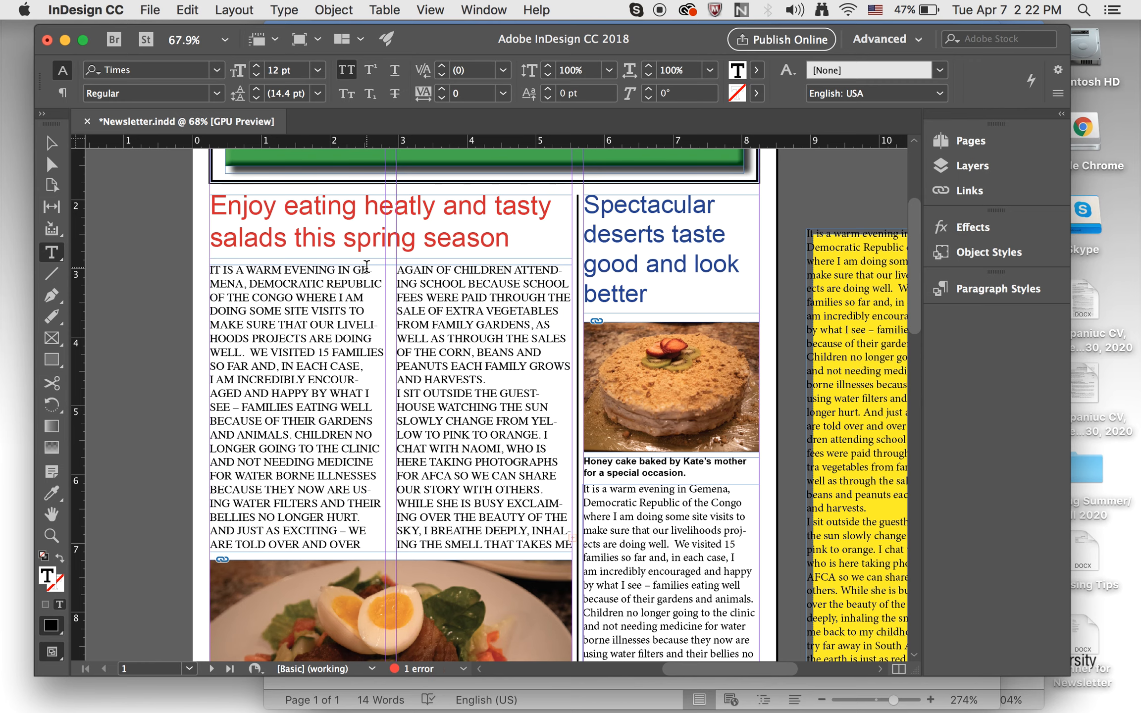
{"action": "scroll", "coordinate": [367, 266], "scroll_direction": "up", "scroll_amount": 3}
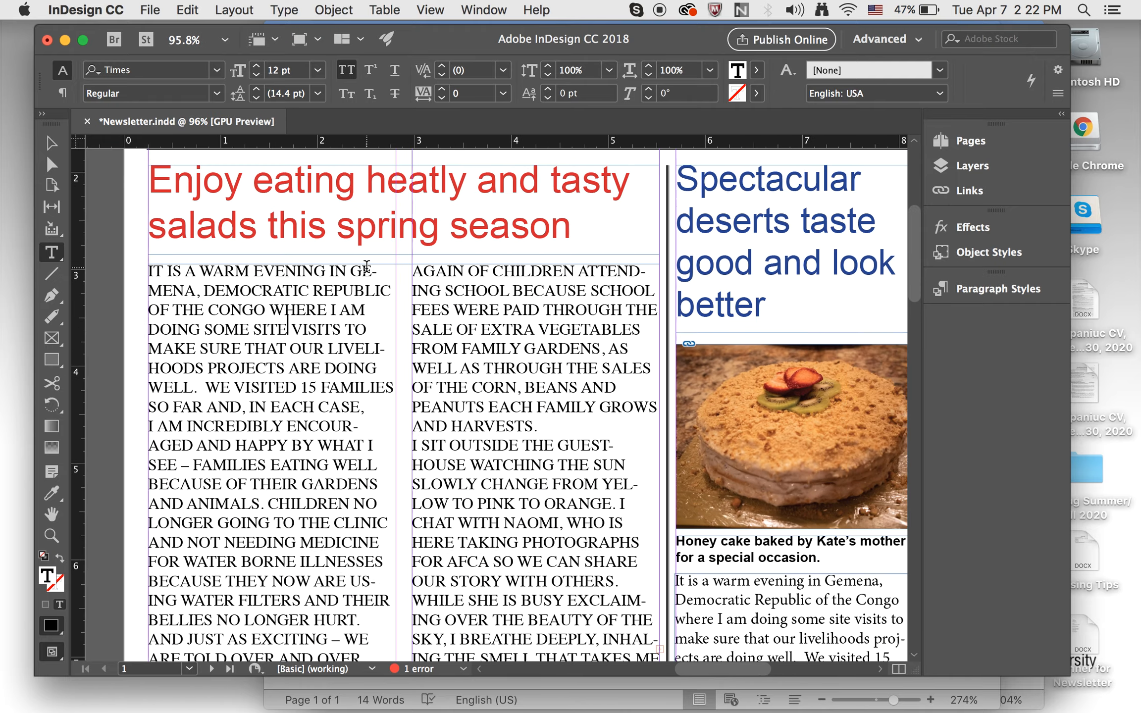
{"action": "scroll", "coordinate": [367, 266], "scroll_direction": "down", "scroll_amount": 2}
{"action": "scroll", "coordinate": [366, 267], "scroll_direction": "down", "scroll_amount": 3}
{"action": "scroll", "coordinate": [367, 267], "scroll_direction": "up", "scroll_amount": 1}
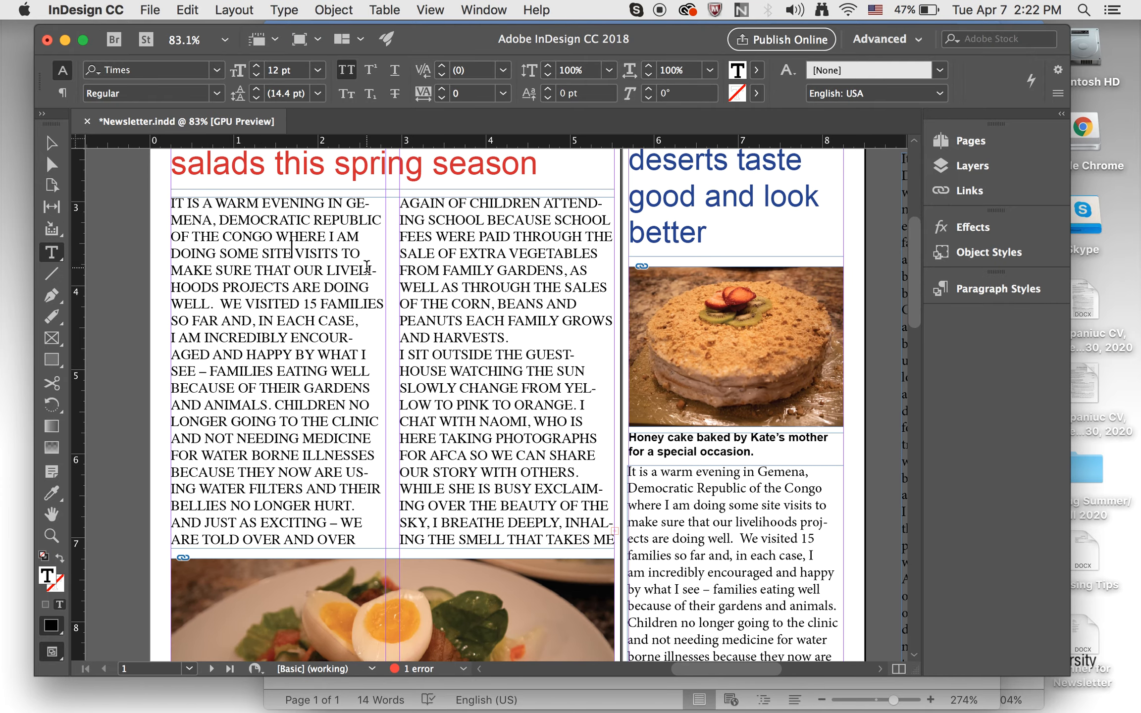
Apply superscript, underline and small caps to all of the salad article's body text
{"action": "left_click", "coordinate": [370, 73]}
{"action": "left_click", "coordinate": [395, 71]}
{"action": "left_click", "coordinate": [345, 95]}
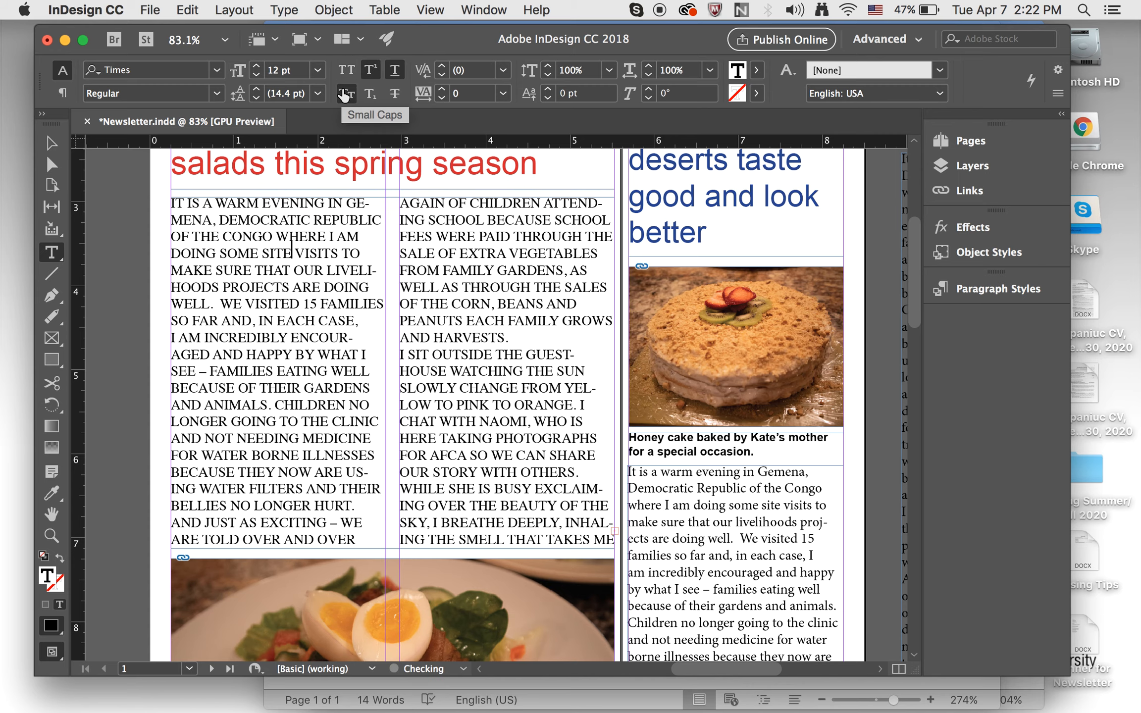
{"action": "left_click", "coordinate": [230, 355]}
{"action": "key", "text": "cmd+a"}
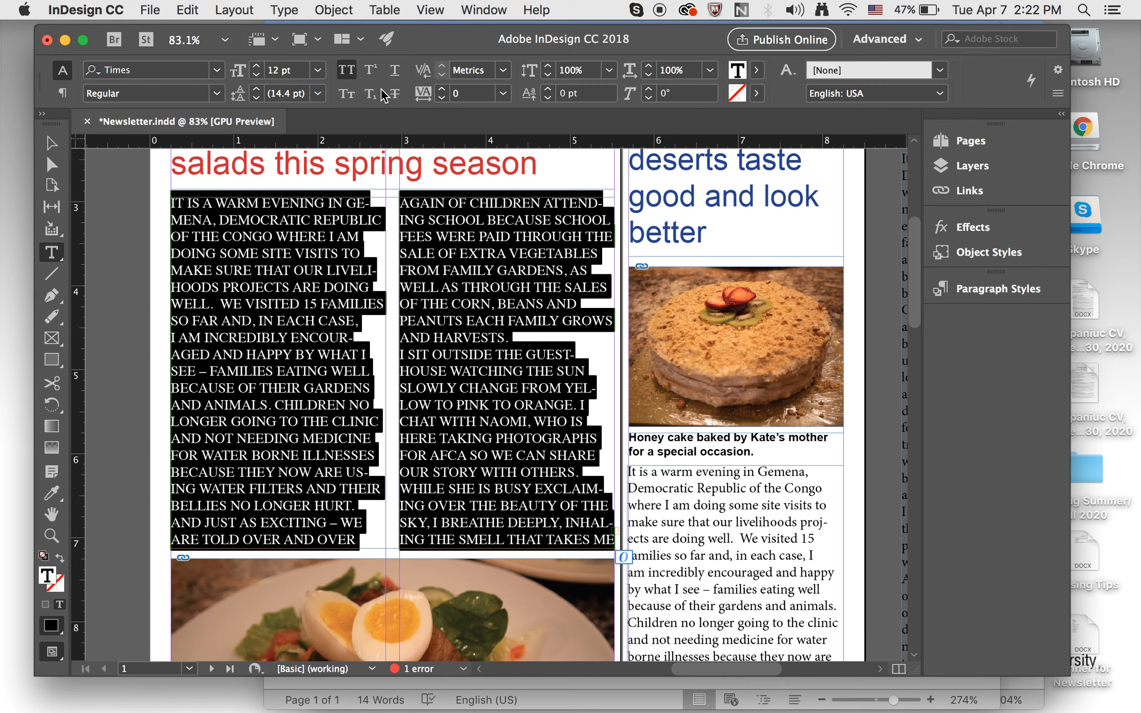
{"action": "left_click", "coordinate": [370, 70]}
{"action": "left_click", "coordinate": [395, 71]}
{"action": "left_click", "coordinate": [346, 94]}
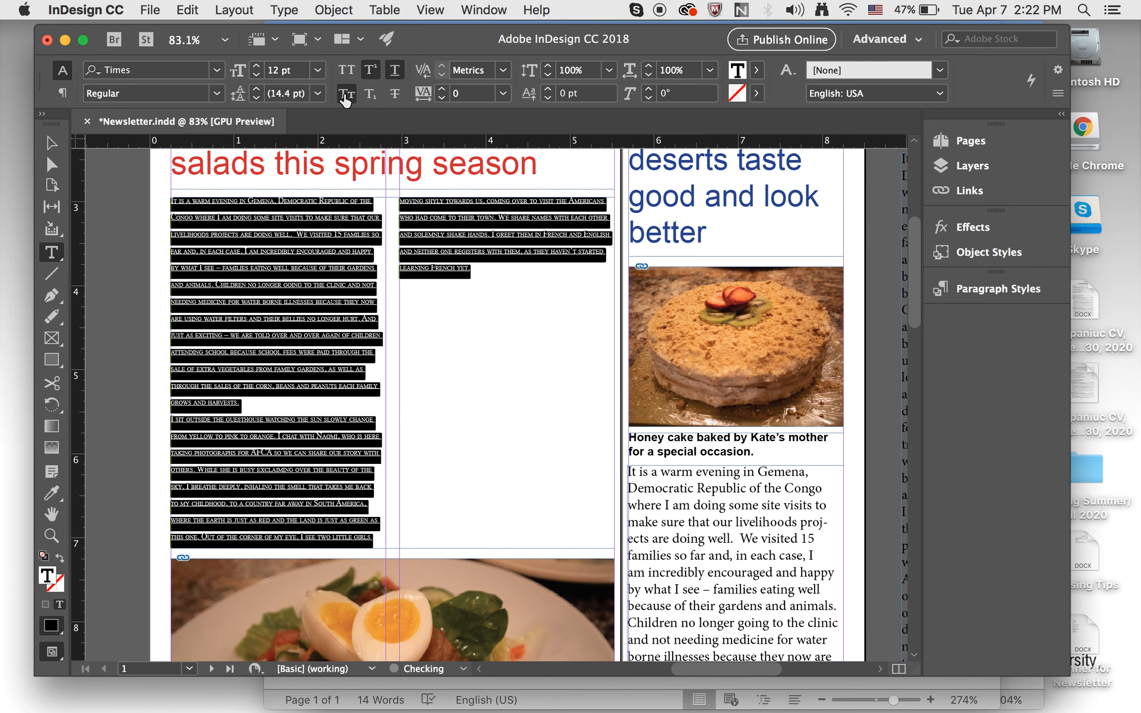
Remove the small caps, superscript and underline formatting from the salad article's body text
{"action": "left_click", "coordinate": [345, 94]}
{"action": "left_click", "coordinate": [371, 71]}
{"action": "left_click", "coordinate": [394, 71]}
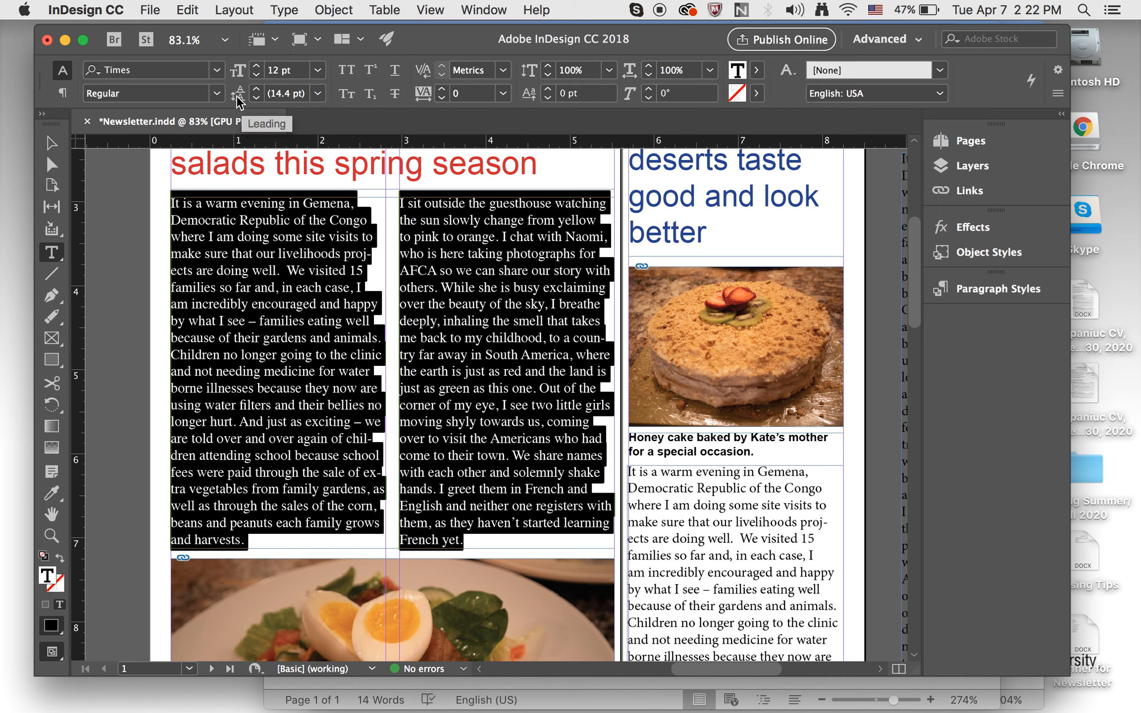
Set the leading of the salad article's body text to Auto
{"action": "left_click", "coordinate": [319, 95]}
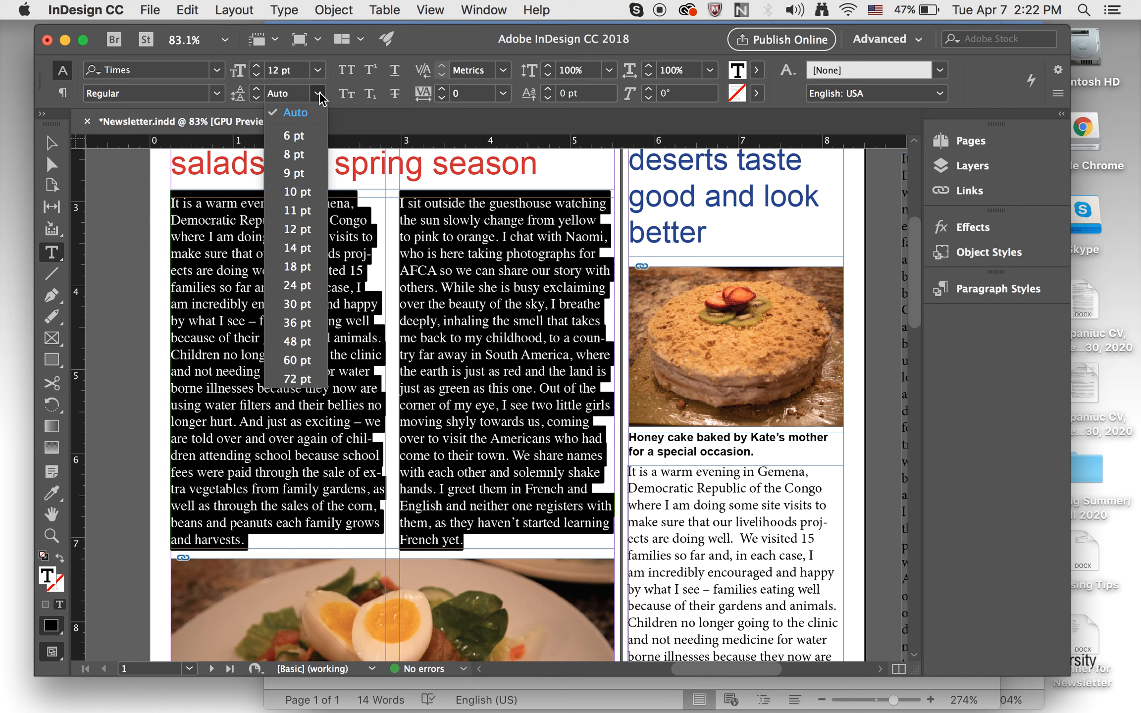
{"action": "left_click", "coordinate": [293, 114]}
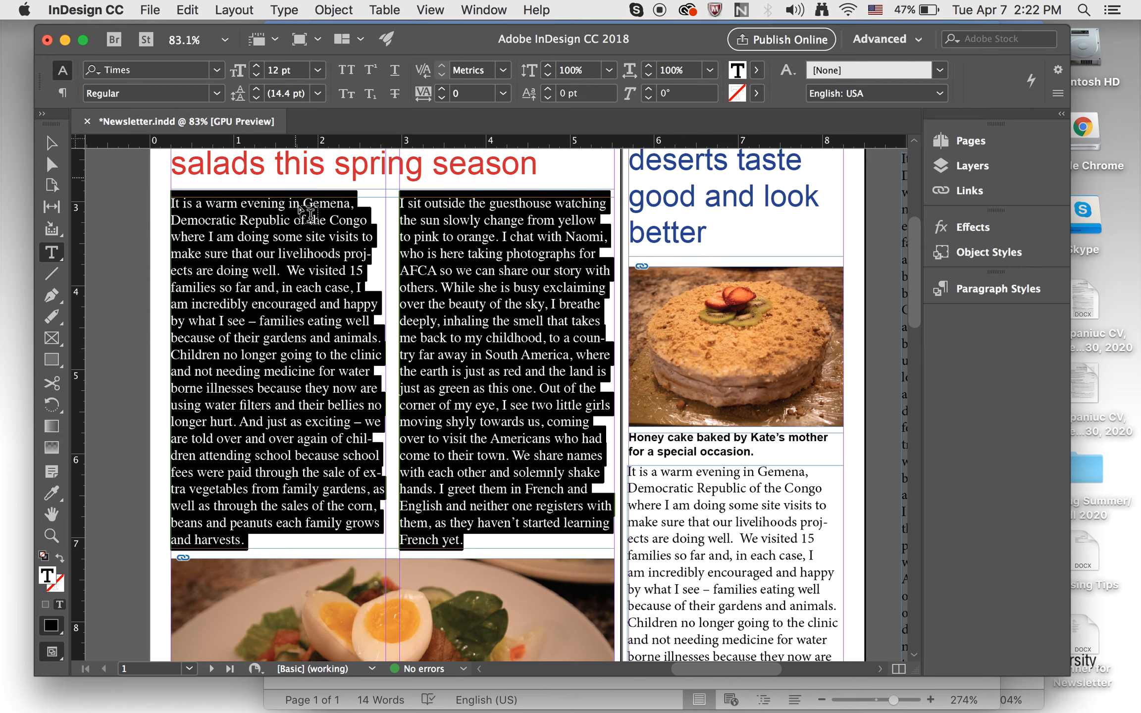
{"action": "left_click", "coordinate": [311, 297]}
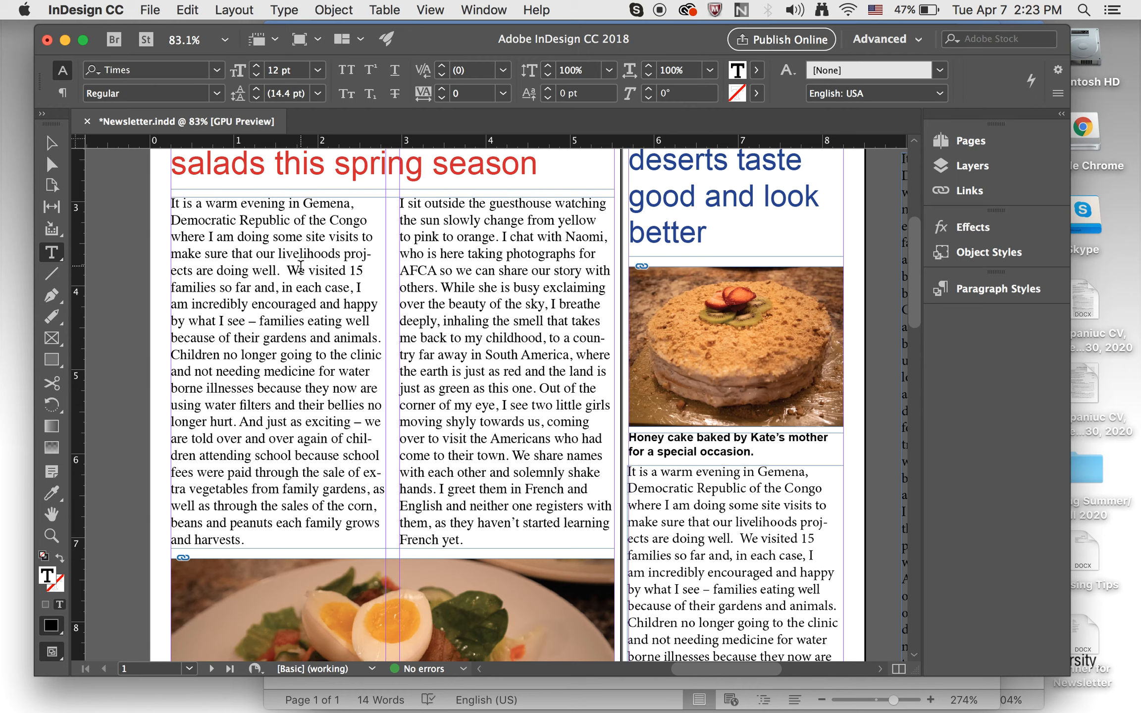
{"action": "left_click", "coordinate": [238, 94]}
{"action": "left_click", "coordinate": [285, 230]}
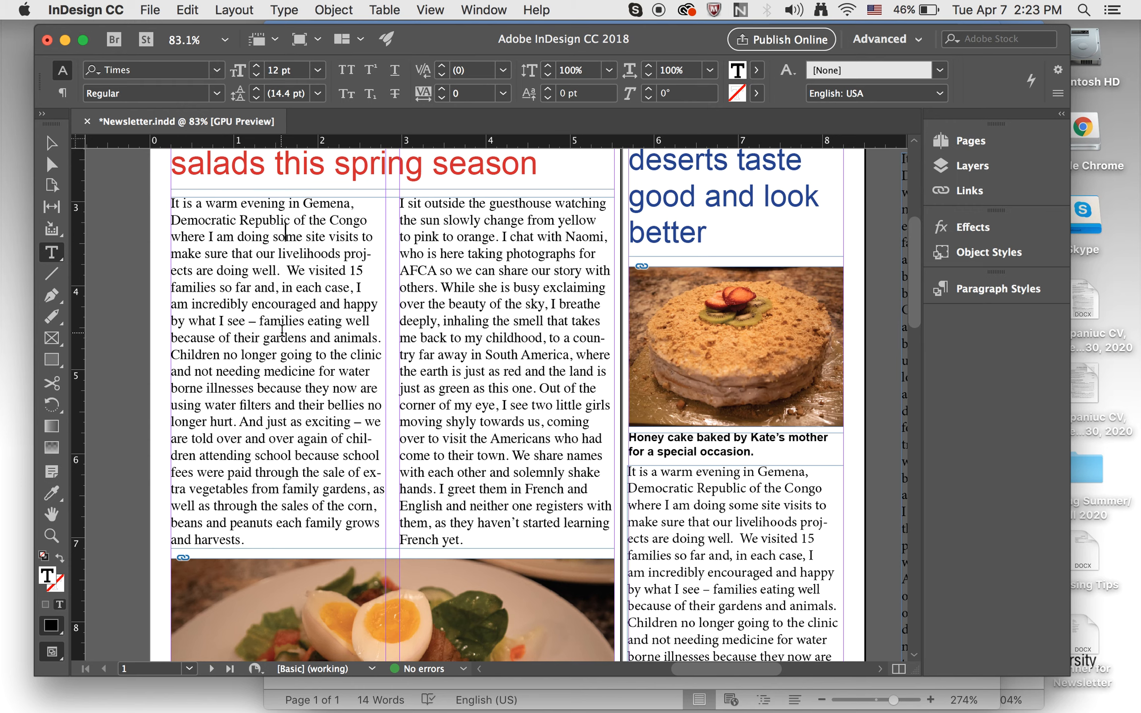
Justify all of the salad article's body text with the last line aligned left
{"action": "key", "text": "super+a"}
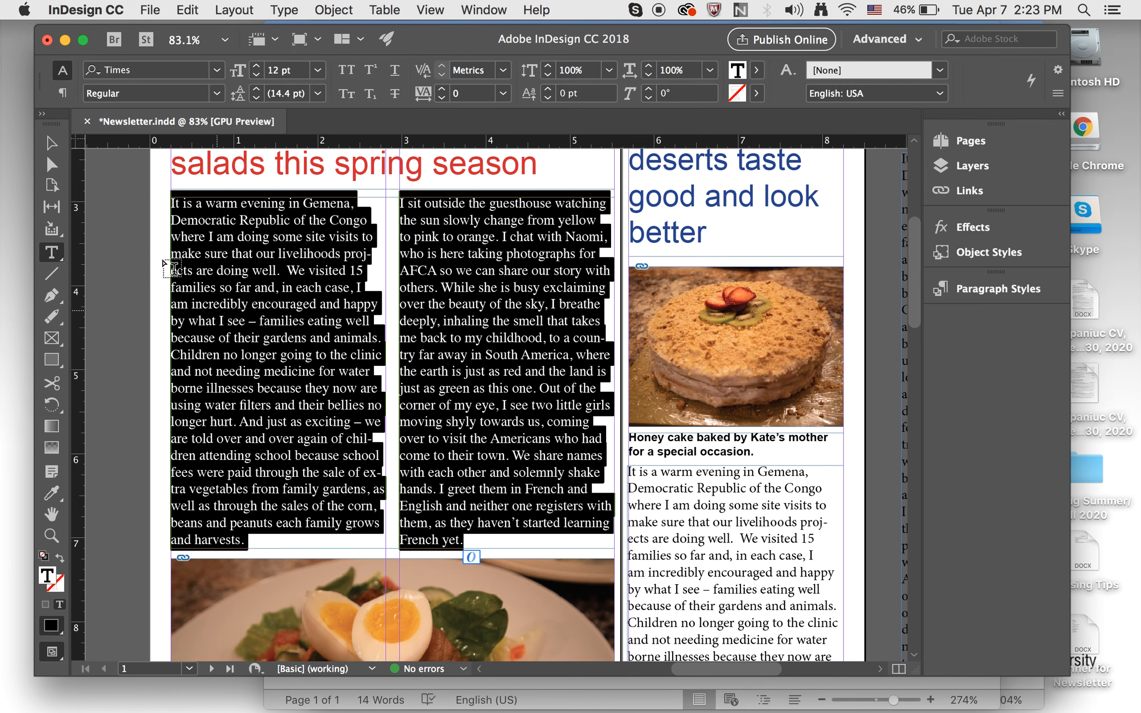
{"action": "left_click", "coordinate": [63, 93]}
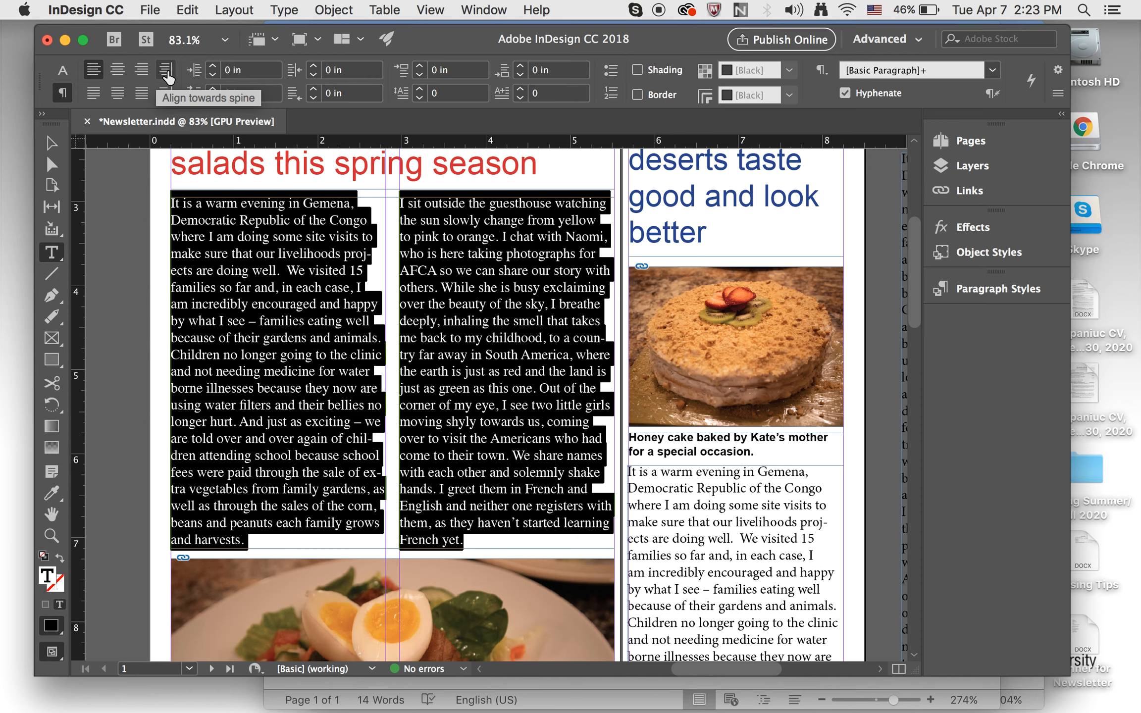
{"action": "left_click", "coordinate": [93, 99]}
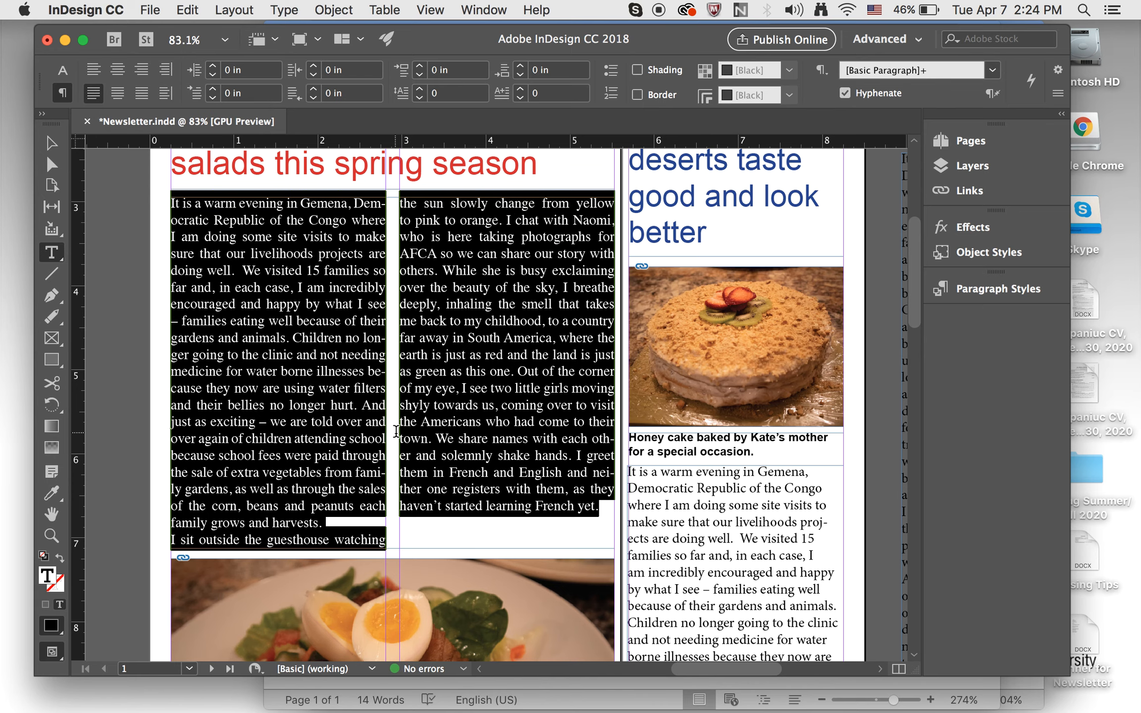
{"action": "left_click", "coordinate": [436, 328]}
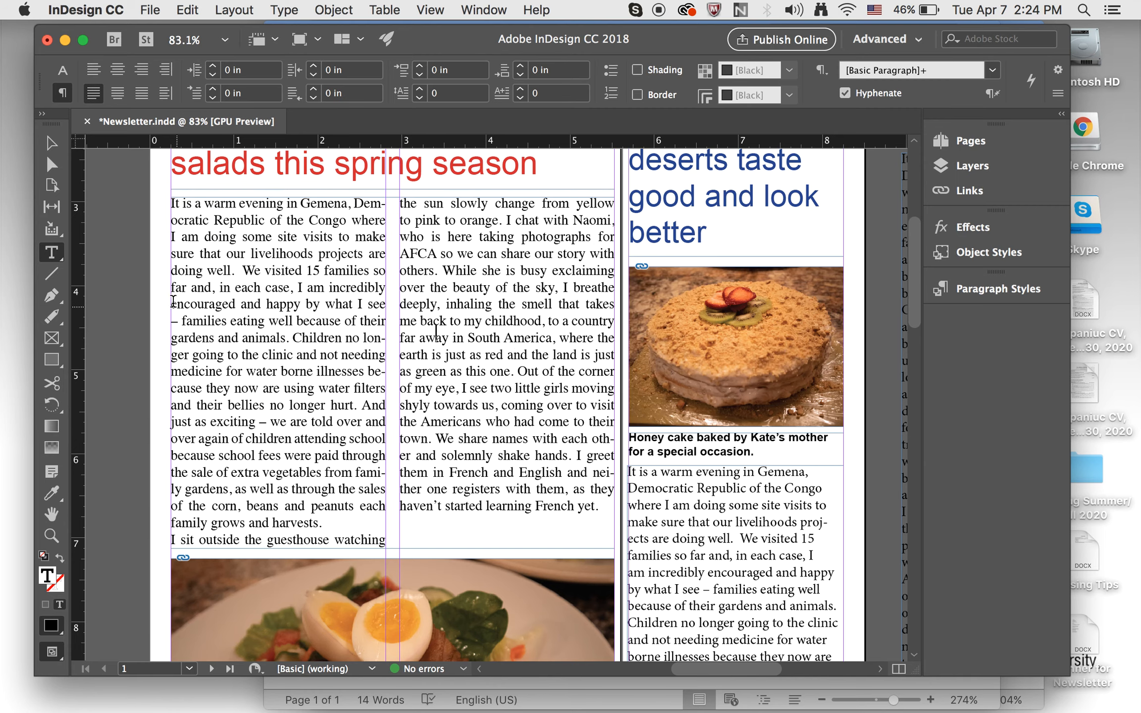
Shorten the salad article's text frame to about 4.07 in high and nudge it down to about Y 3.04 in
{"action": "left_click", "coordinate": [50, 145]}
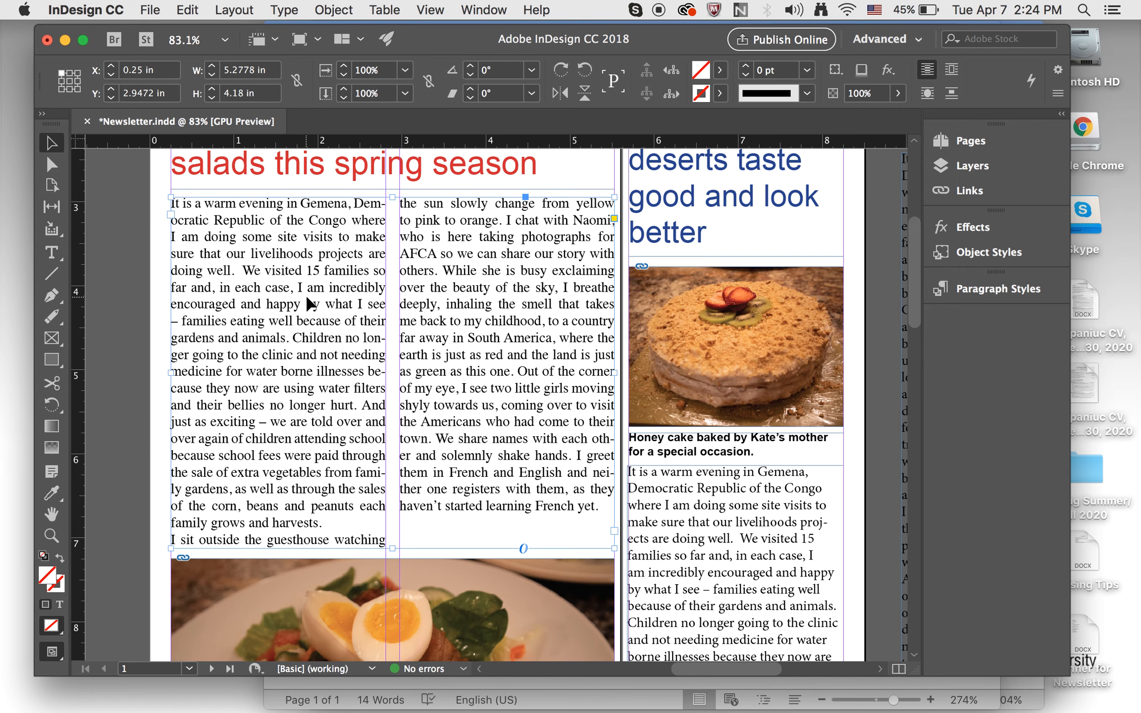
{"action": "left_click_drag", "start_coordinate": [392, 548], "coordinate": [394, 539]}
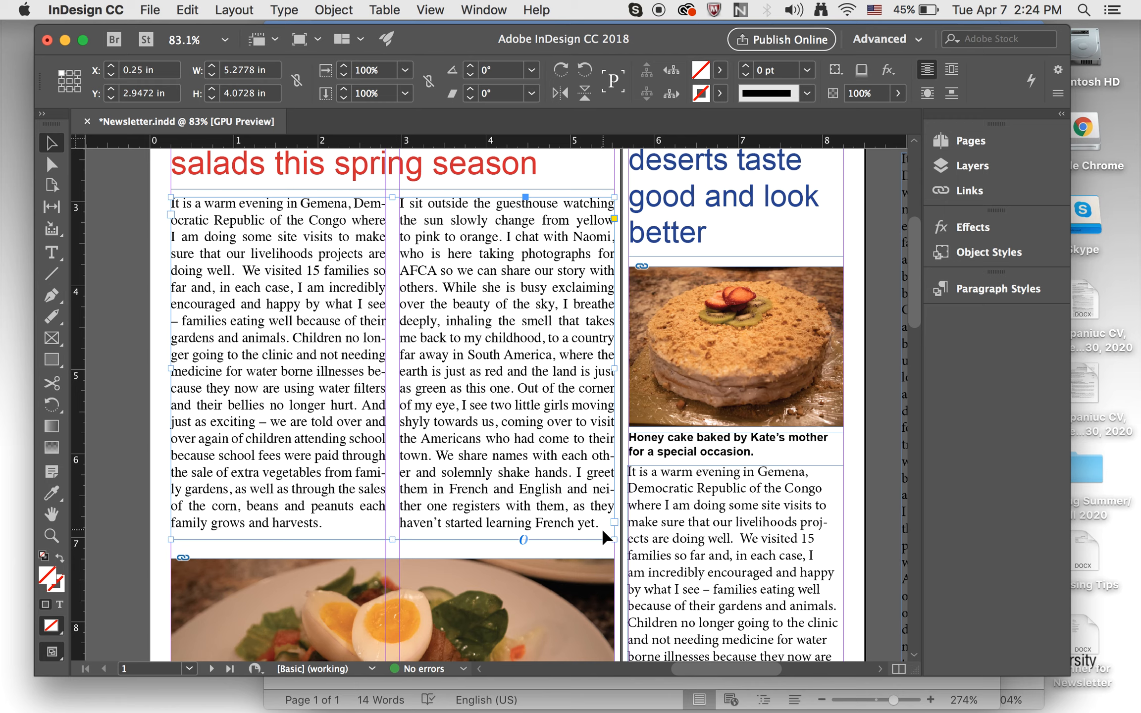
{"action": "key", "text": "Down"}
{"action": "key", "text": "Down"}
{"action": "key", "text": "Down"}
{"action": "key", "text": "Down"}
{"action": "key", "text": "Down"}
{"action": "key", "text": "Down"}
{"action": "key", "text": "Down"}
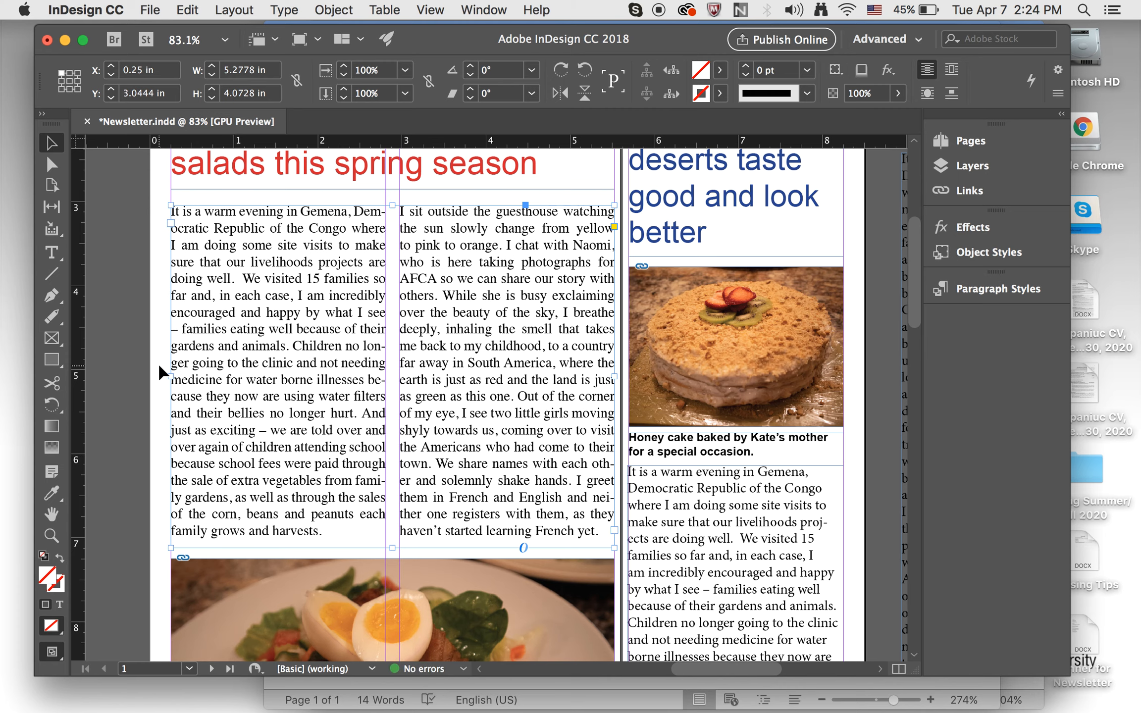
{"action": "left_click", "coordinate": [159, 369]}
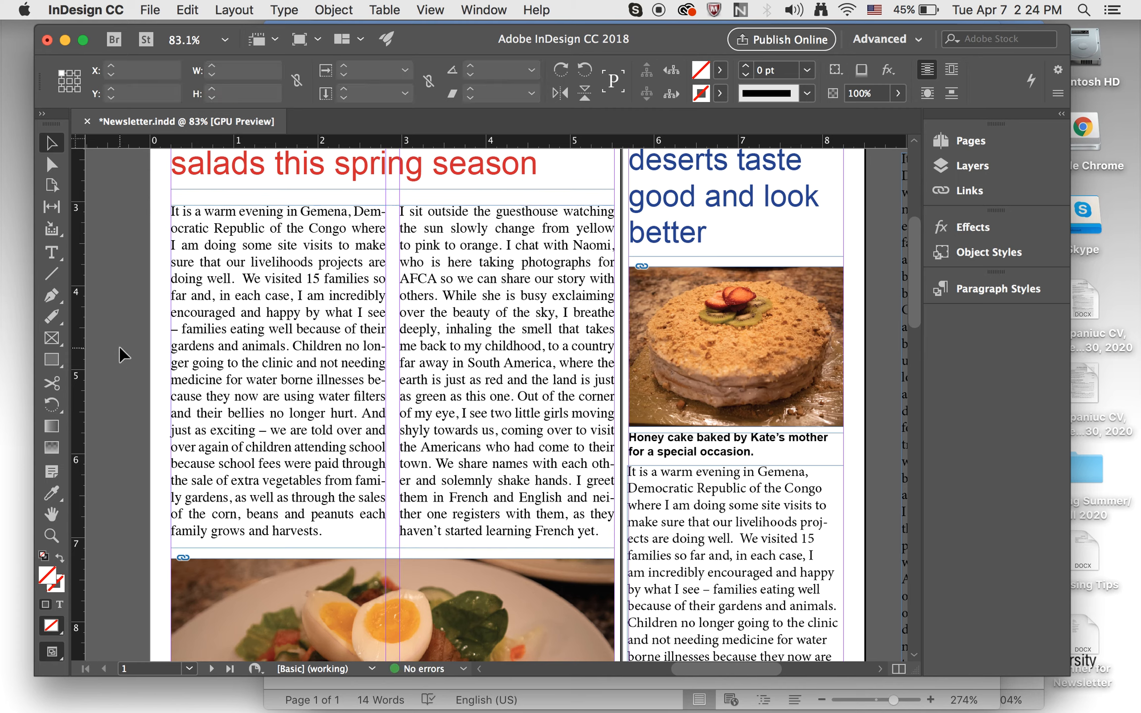
Give all paragraphs of the salad article a first line left indent of 12 pt
{"action": "left_click", "coordinate": [53, 253]}
{"action": "left_click", "coordinate": [306, 313]}
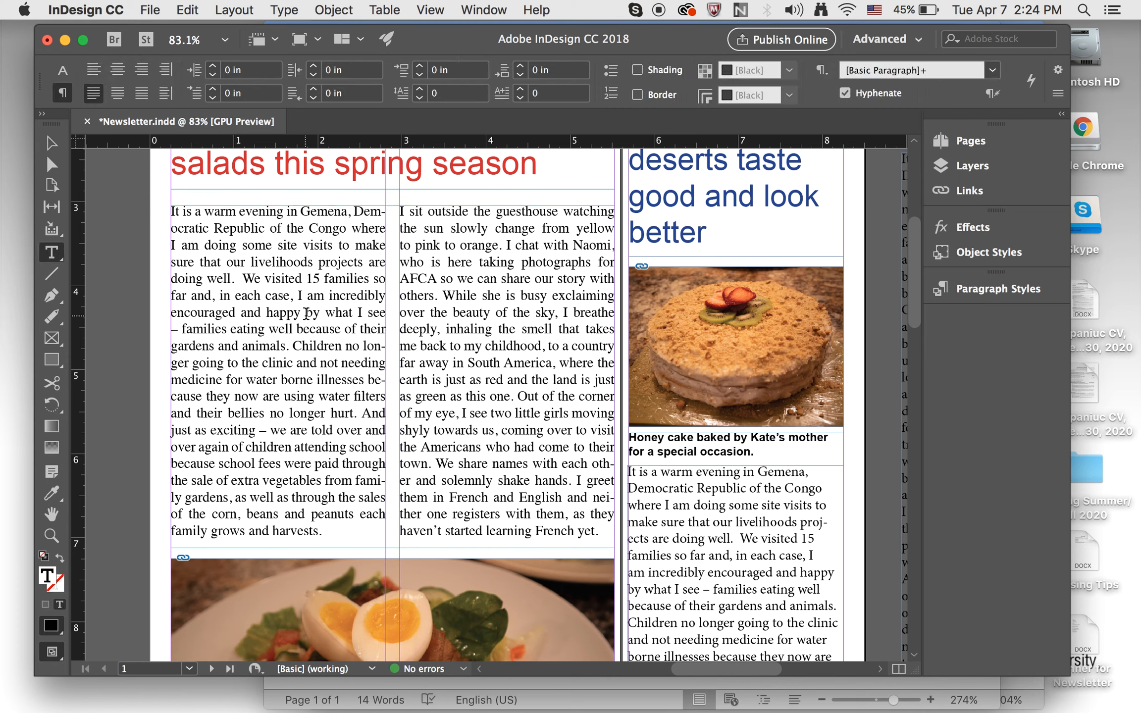
{"action": "key", "text": "super+a"}
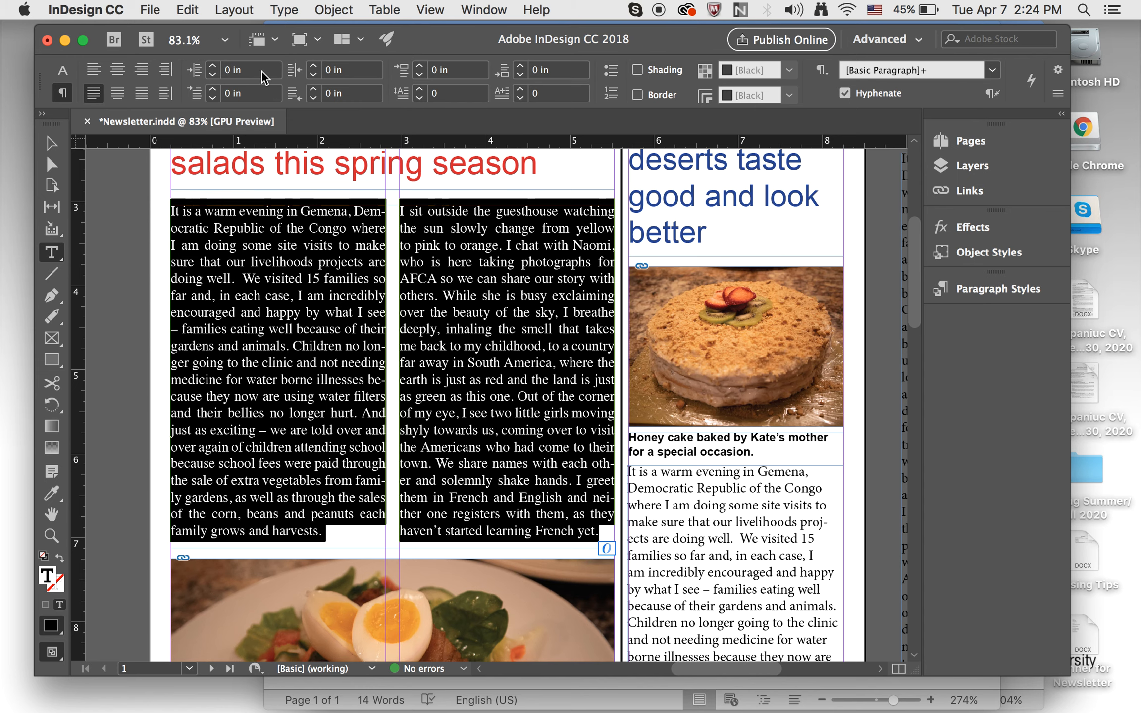
{"action": "left_click", "coordinate": [194, 68]}
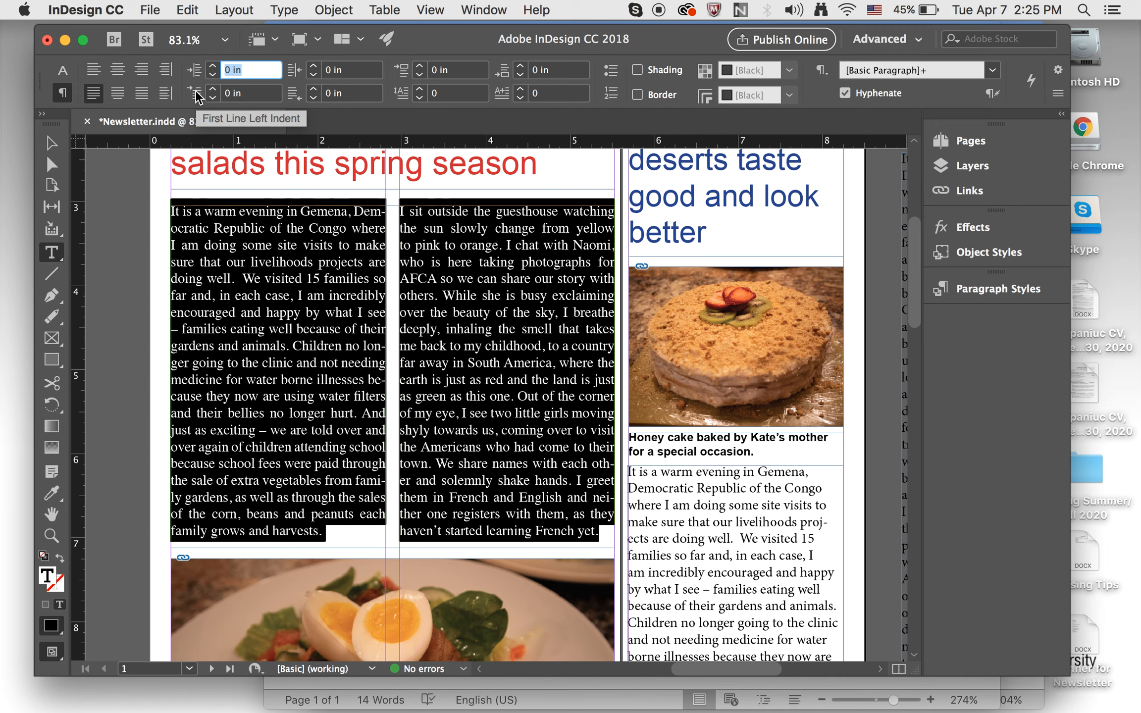
{"action": "key", "text": "Tab"}
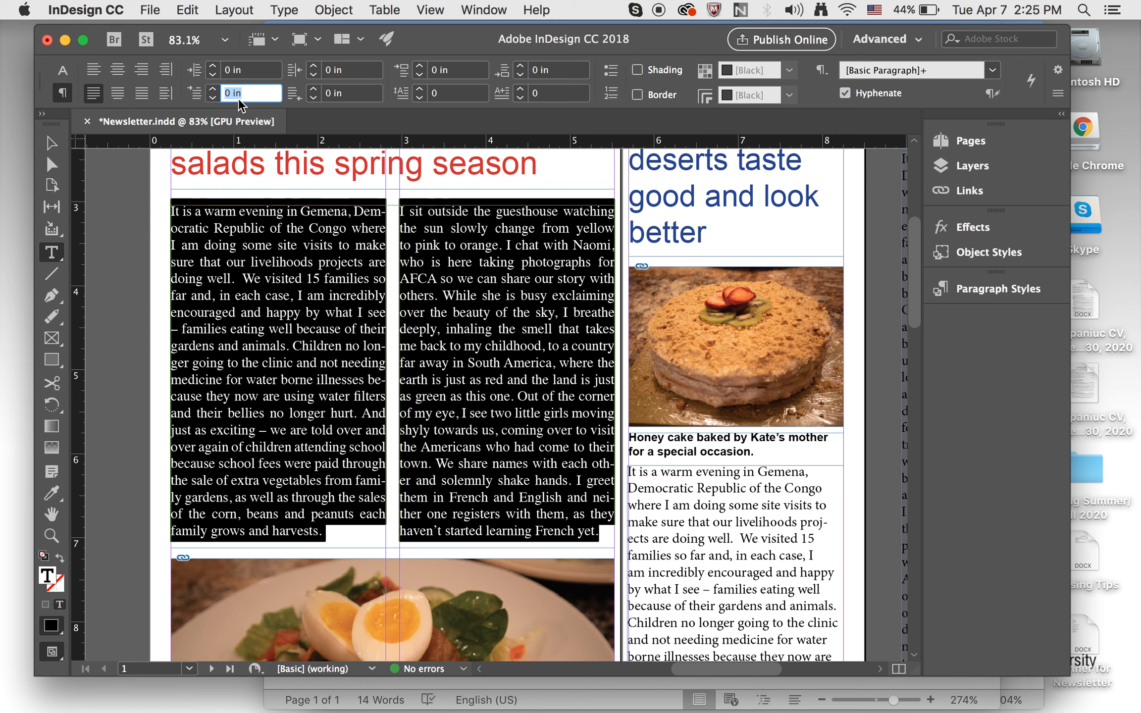
{"action": "type", "text": "12 pt"}
{"action": "key", "text": "Return"}
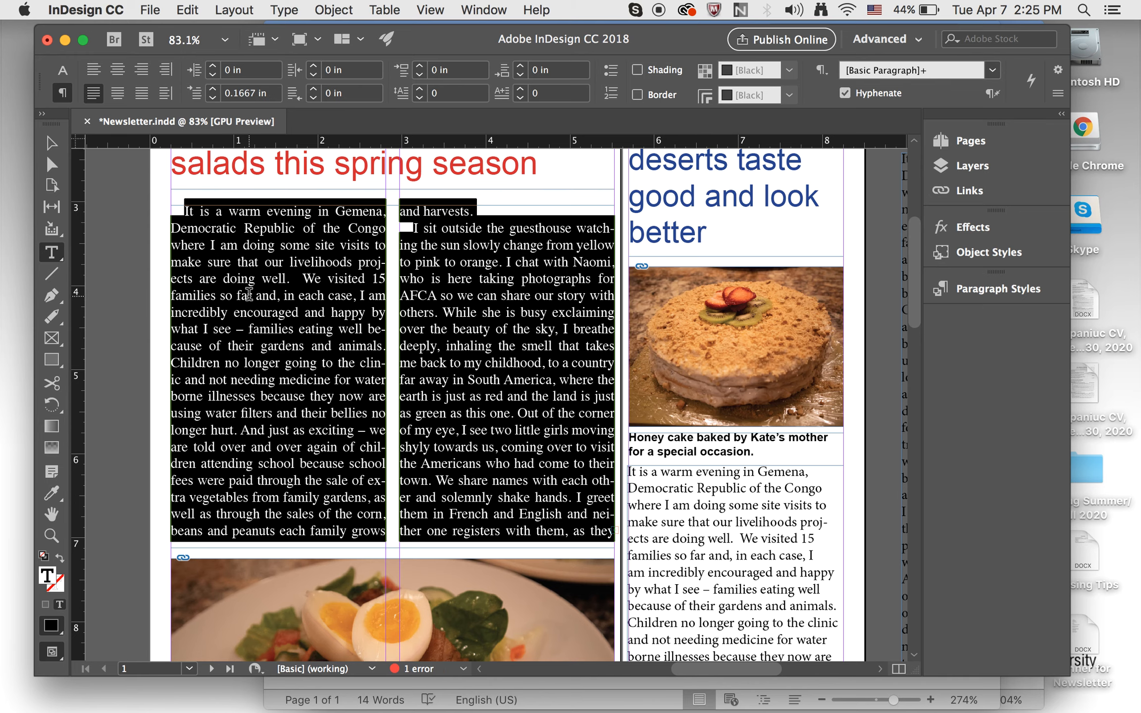
Extend the top edge of the salad article's text frame up to about Y 2.96 in, for a height of about 4.16 in, and deselect it
{"action": "left_click", "coordinate": [247, 291]}
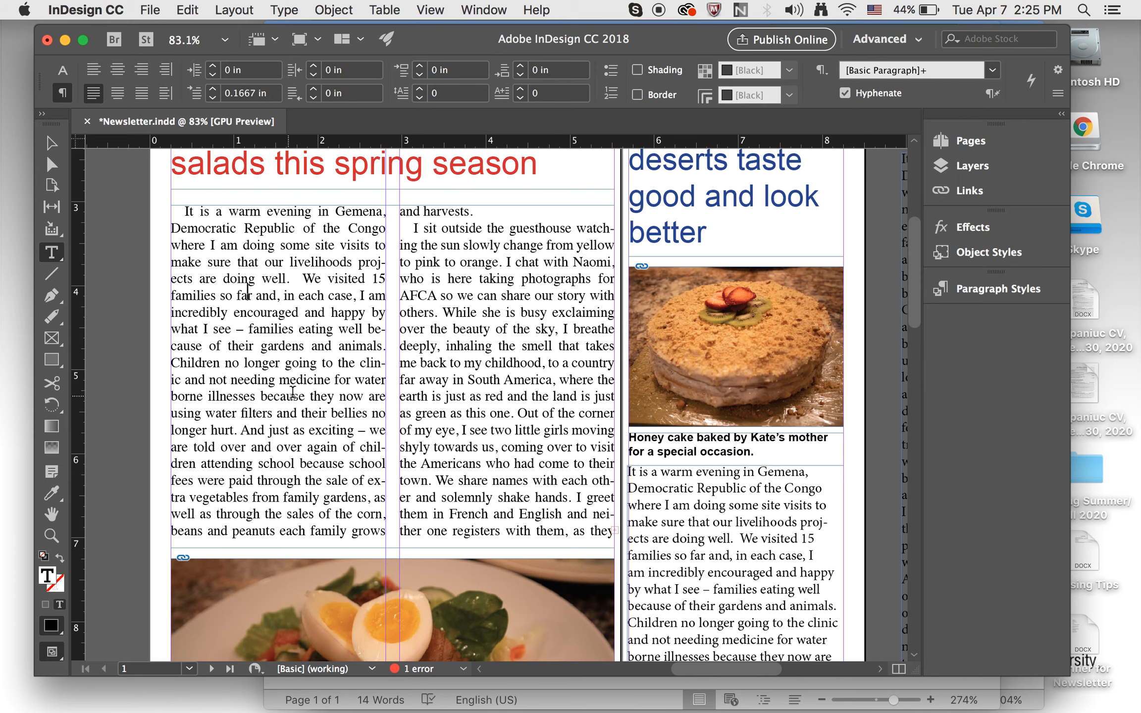
{"action": "scroll", "coordinate": [293, 393], "scroll_direction": "down", "scroll_amount": 1}
{"action": "scroll", "coordinate": [292, 392], "scroll_direction": "down", "scroll_amount": 1}
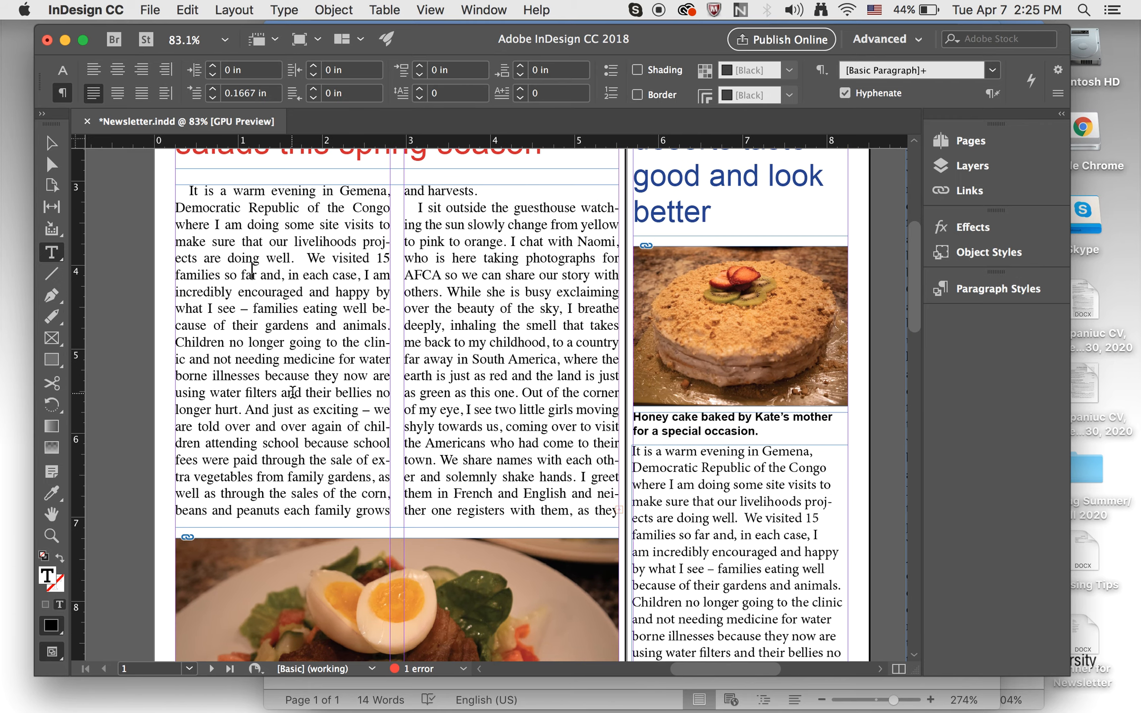
{"action": "scroll", "coordinate": [293, 393], "scroll_direction": "up", "scroll_amount": 2}
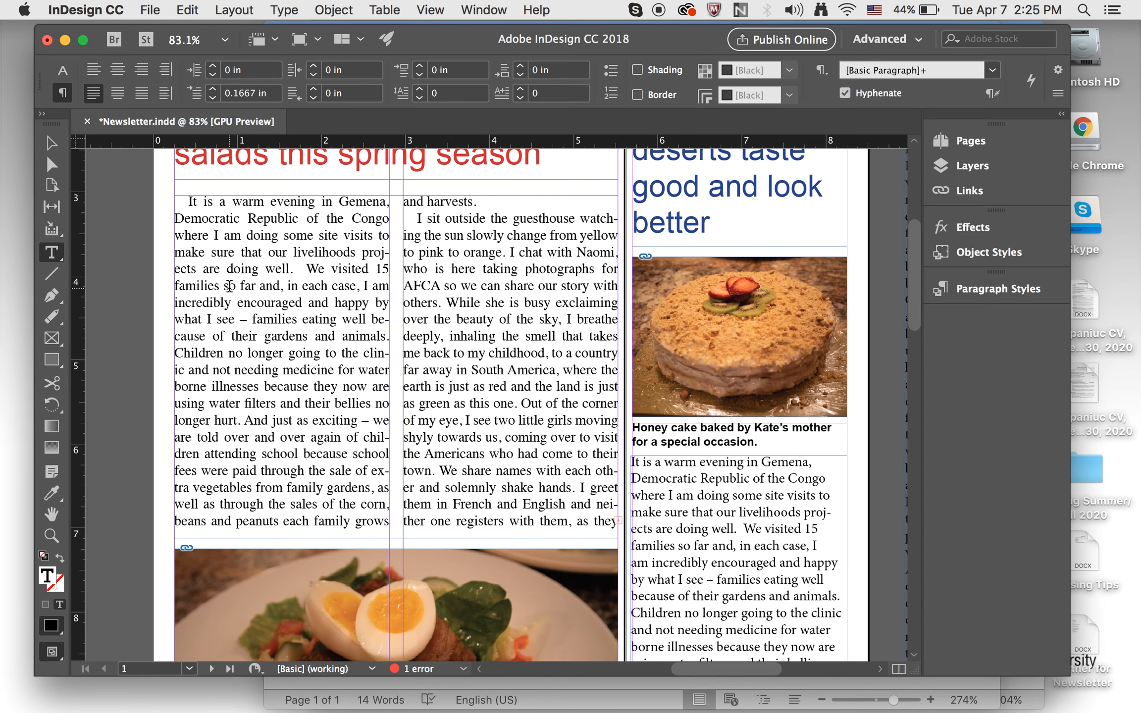
{"action": "scroll", "coordinate": [229, 286], "scroll_direction": "up", "scroll_amount": 1}
{"action": "scroll", "coordinate": [230, 287], "scroll_direction": "right", "scroll_amount": 2}
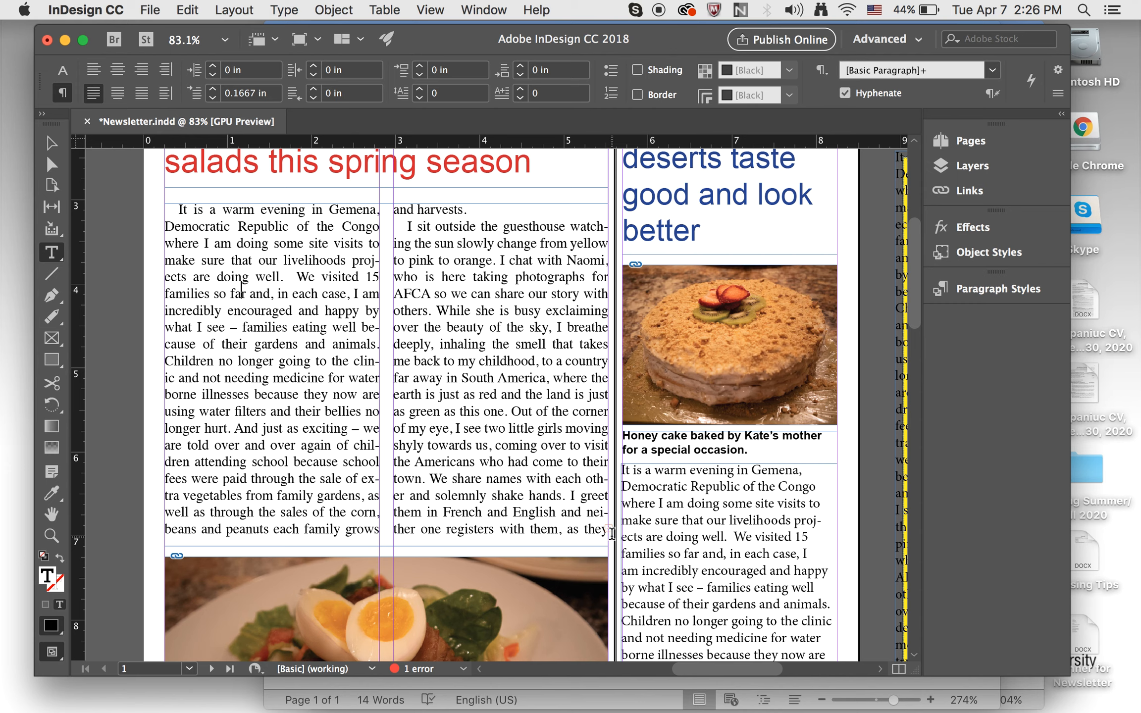
{"action": "left_click", "coordinate": [51, 143]}
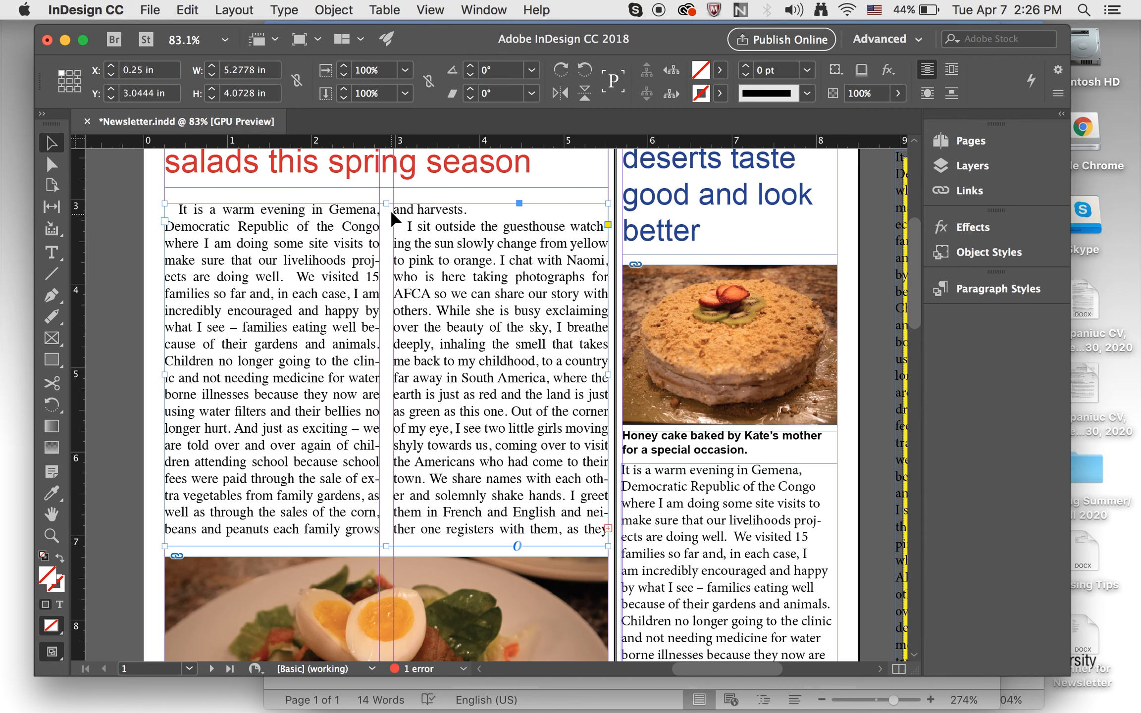
{"action": "left_click_drag", "start_coordinate": [387, 203], "coordinate": [387, 197]}
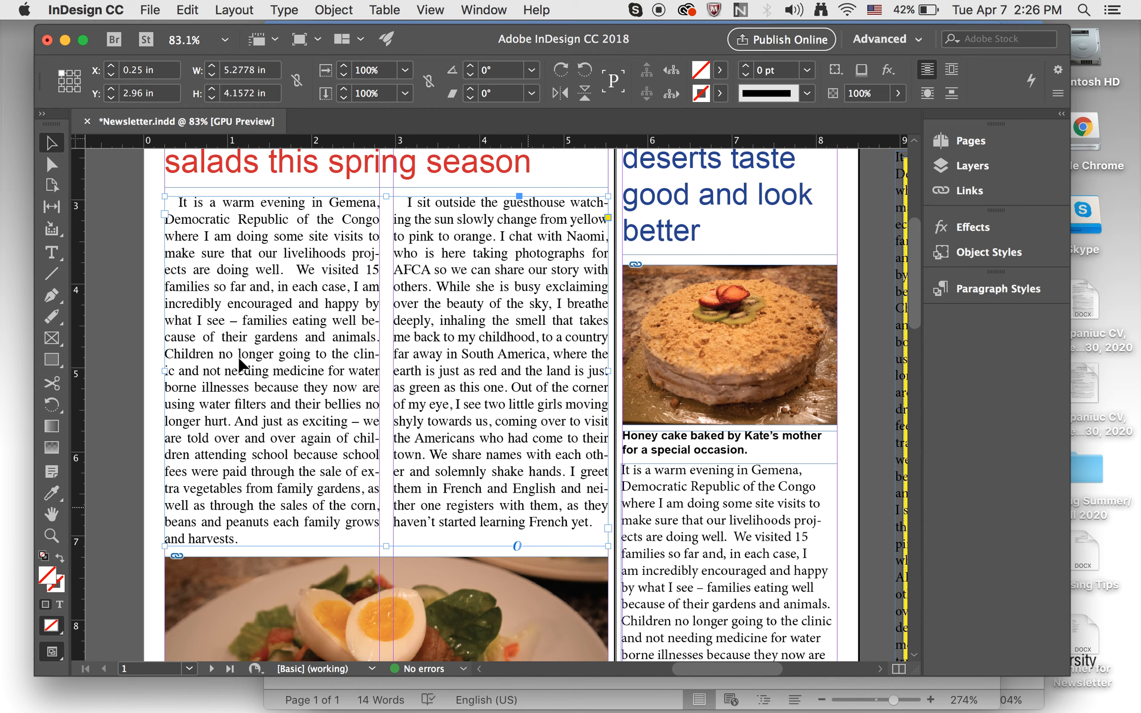
{"action": "left_click", "coordinate": [128, 299]}
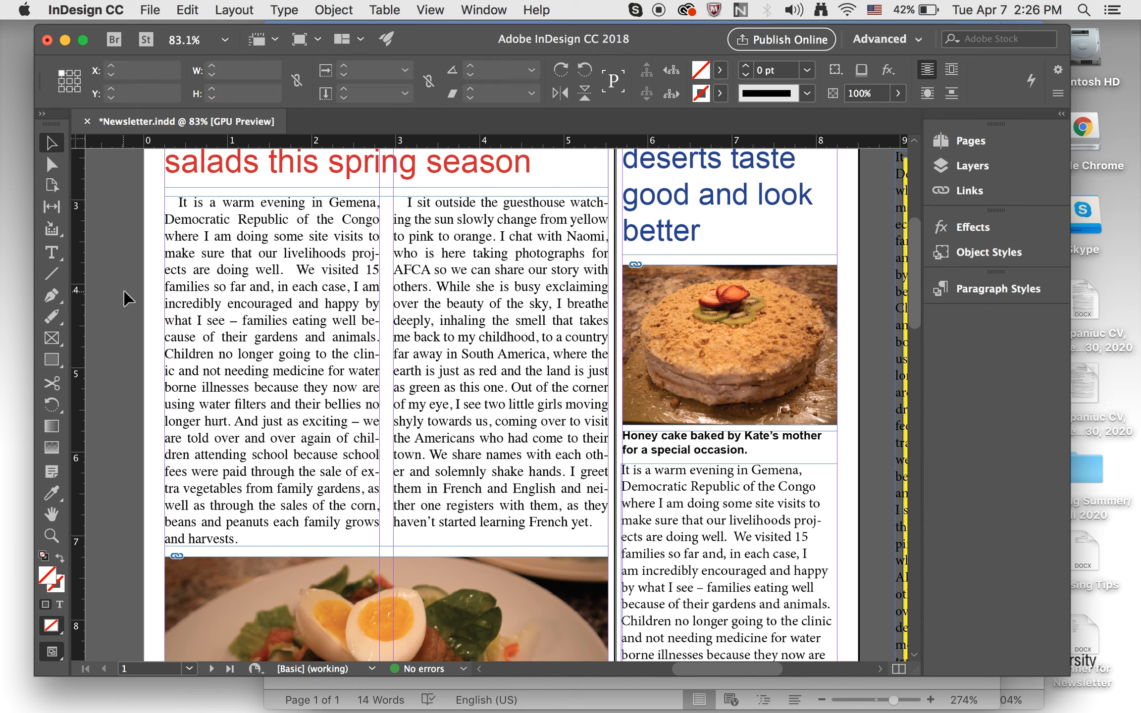